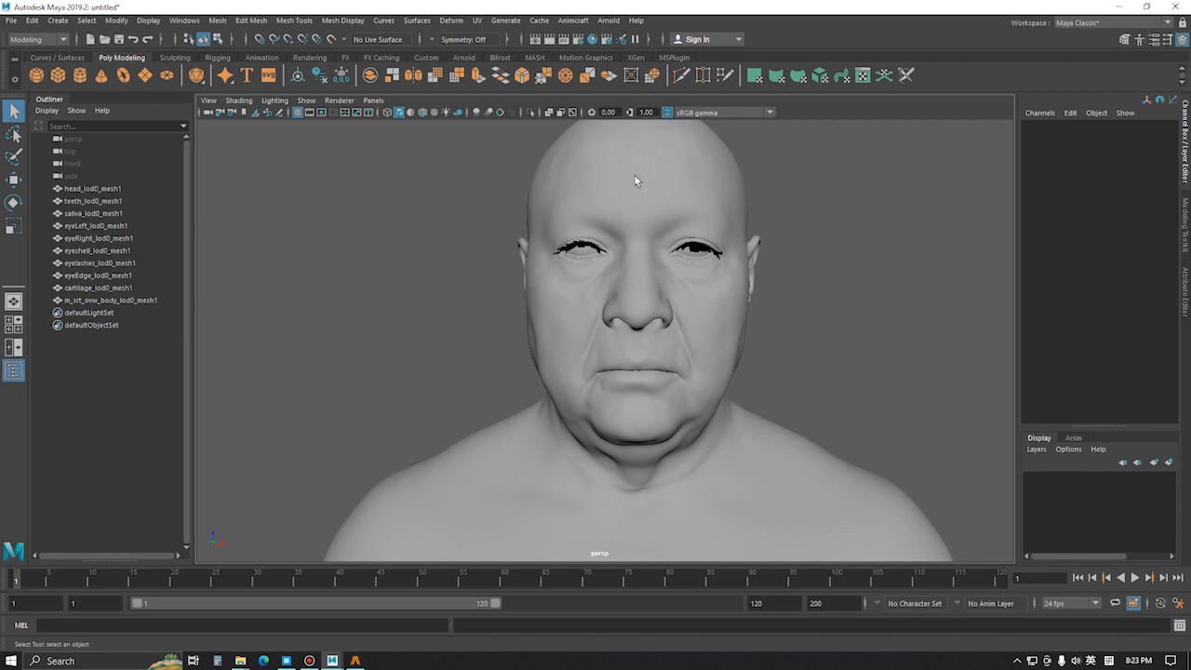
Select the head mesh and examine its topology from slightly different angles.
{"action": "middle_click_drag", "start_coordinate": [695, 276], "coordinate": [643, 297], "text": "alt"}
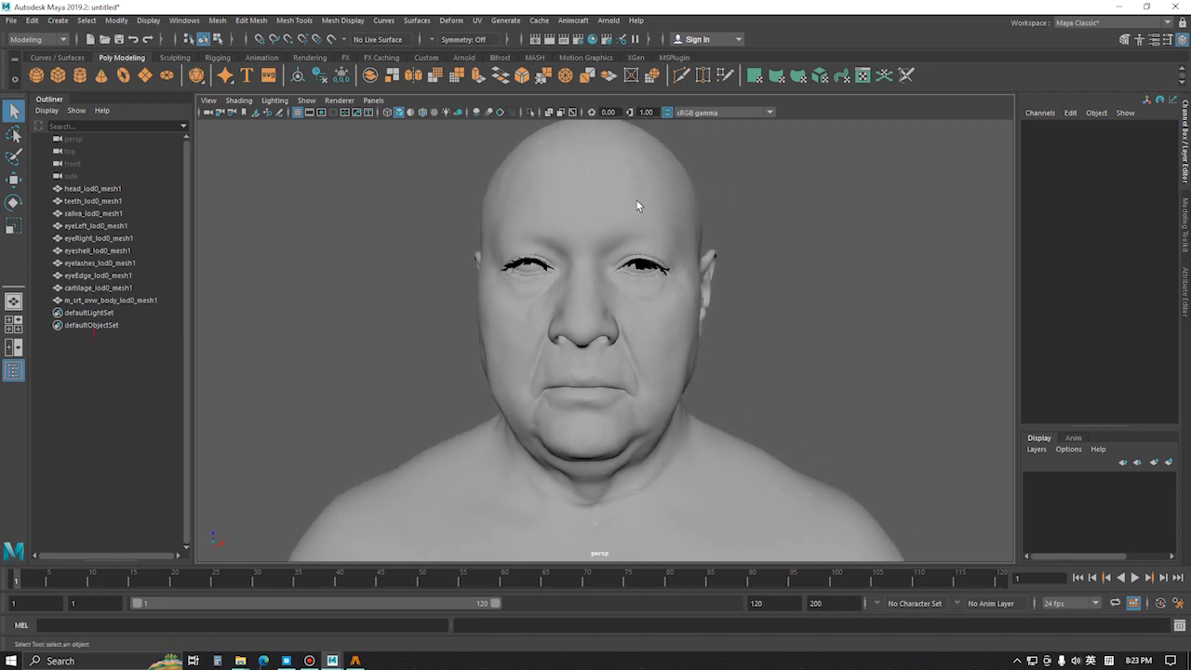
{"action": "left_click", "coordinate": [608, 203]}
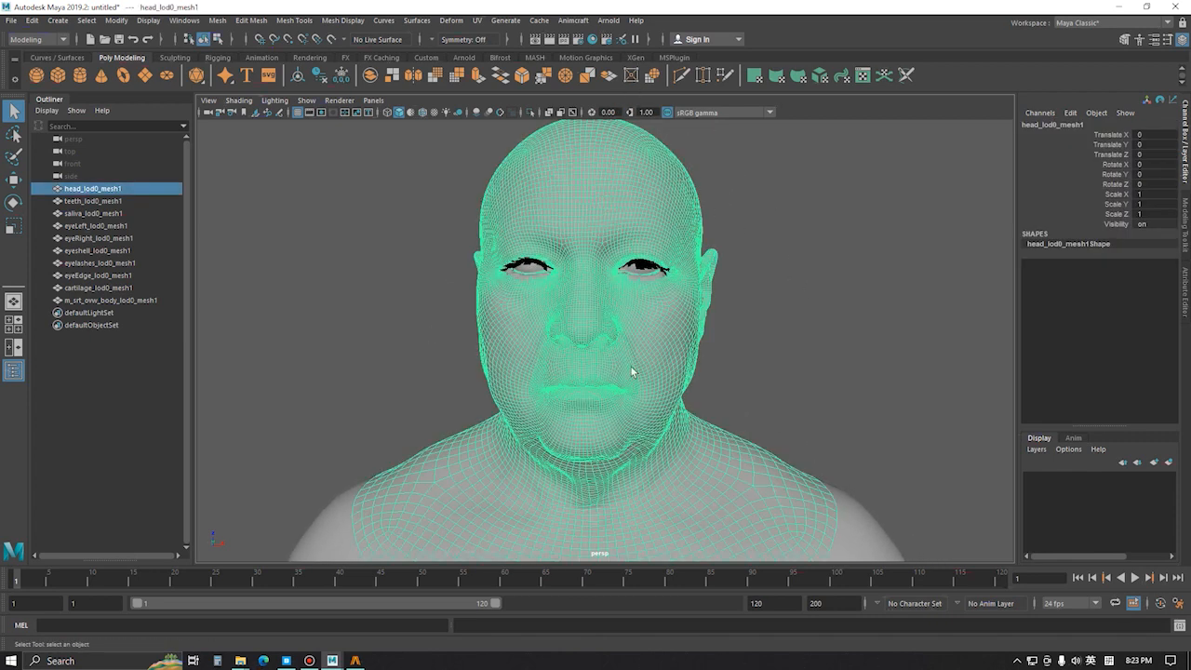
{"action": "left_click_drag", "start_coordinate": [760, 399], "coordinate": [661, 411], "text": "alt"}
{"action": "middle_click_drag", "start_coordinate": [641, 413], "coordinate": [696, 396], "text": "alt"}
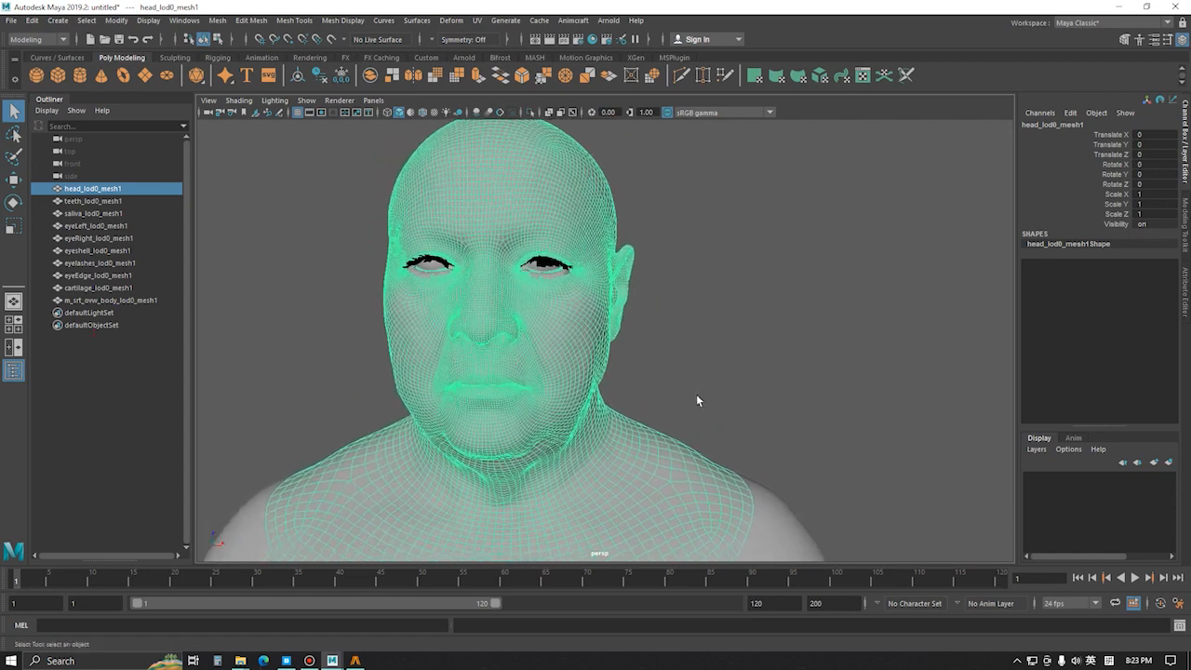
{"action": "left_click_drag", "start_coordinate": [632, 411], "coordinate": [664, 415], "text": "alt"}
{"action": "middle_click_drag", "start_coordinate": [650, 330], "coordinate": [640, 367], "text": "alt"}
{"action": "left_click_drag", "start_coordinate": [641, 380], "coordinate": [667, 399], "text": "alt"}
{"action": "mouse_move", "coordinate": [675, 397]}
{"action": "middle_mouse_down", "text": "alt"}
{"action": "mouse_move", "coordinate": [689, 393]}
{"action": "mouse_move", "coordinate": [664, 410]}
{"action": "middle_mouse_up", "text": "alt"}
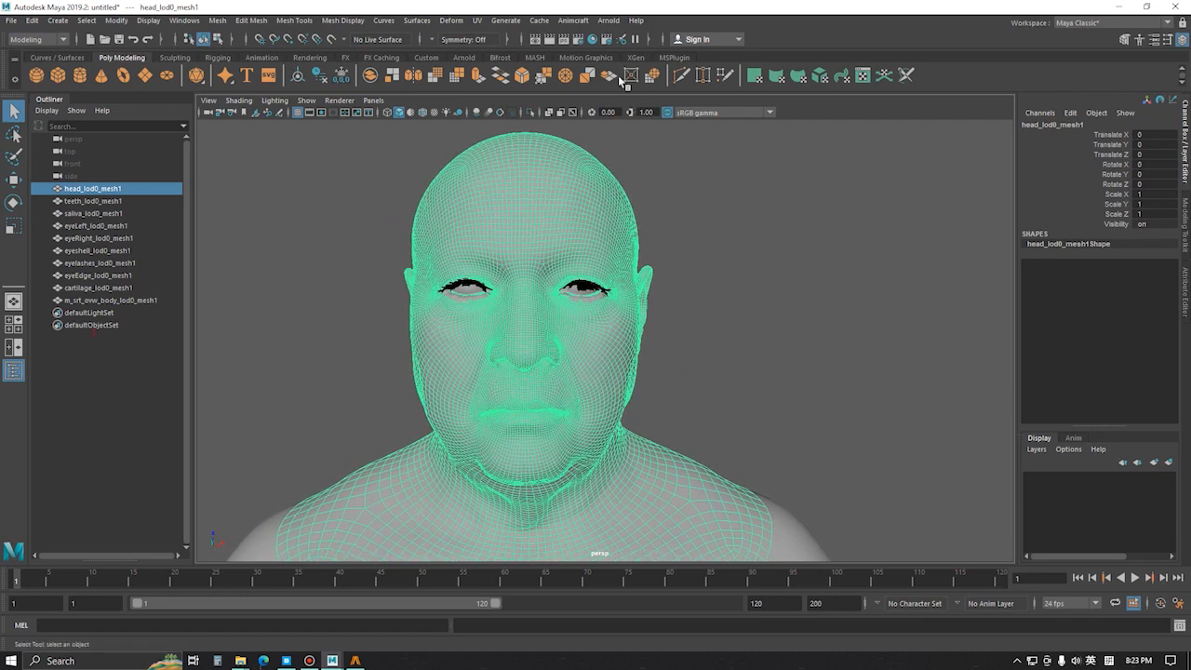
Open Animcraft's Metahuman Editor Tools, move its window clear of the face, and deselect the head mesh.
{"action": "left_click", "coordinate": [573, 19]}
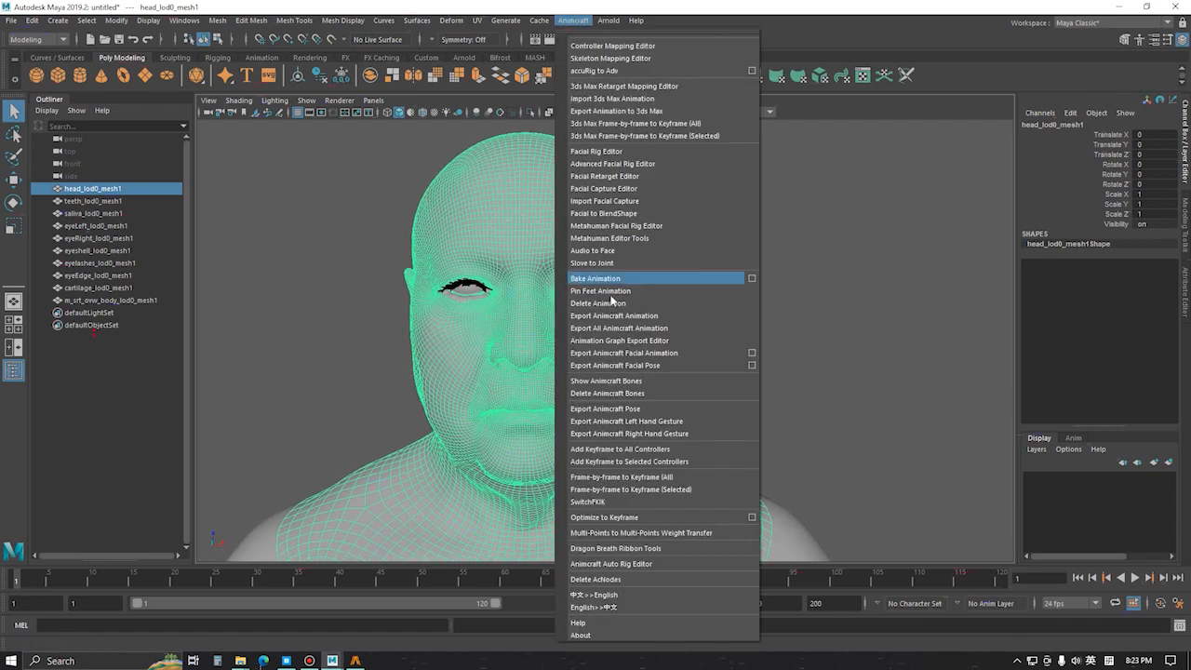
{"action": "left_click", "coordinate": [642, 238]}
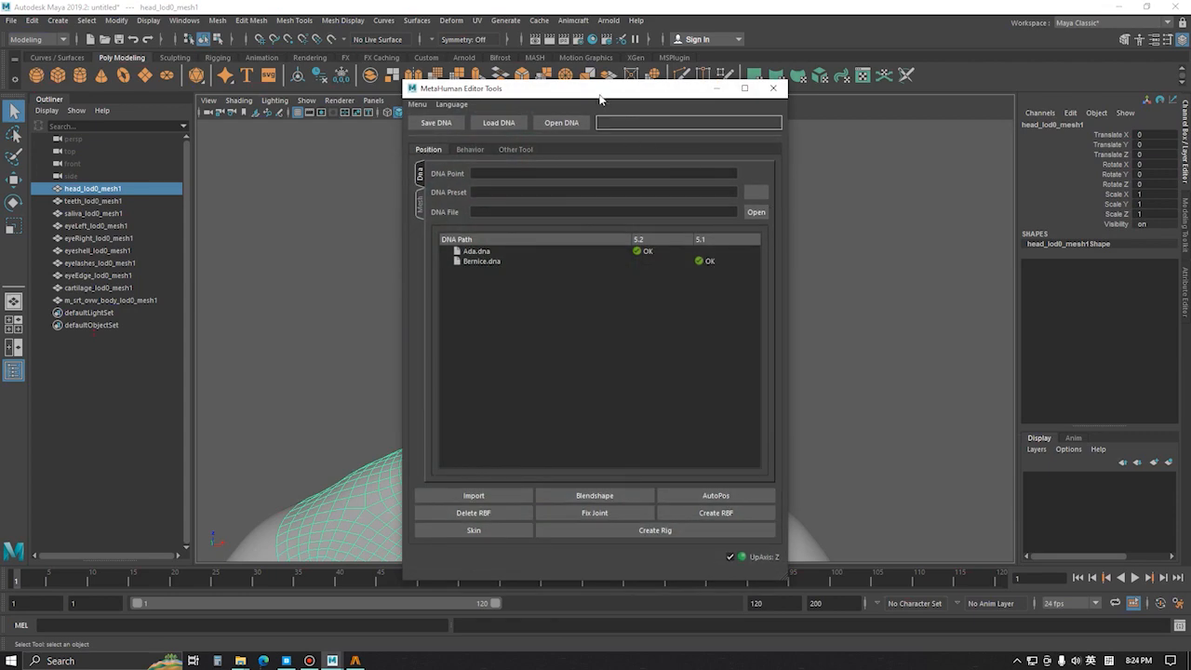
{"action": "left_click_drag", "start_coordinate": [601, 100], "coordinate": [310, 94]}
{"action": "left_click", "coordinate": [741, 277]}
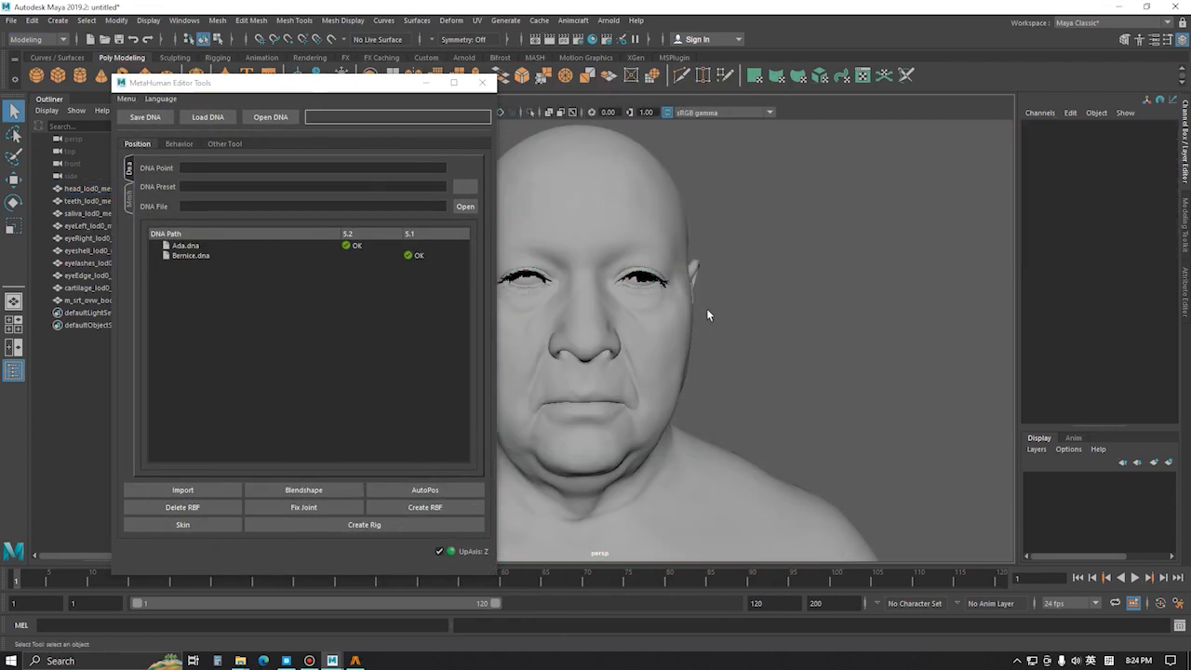
{"action": "left_click_drag", "start_coordinate": [701, 347], "coordinate": [685, 351], "text": "alt"}
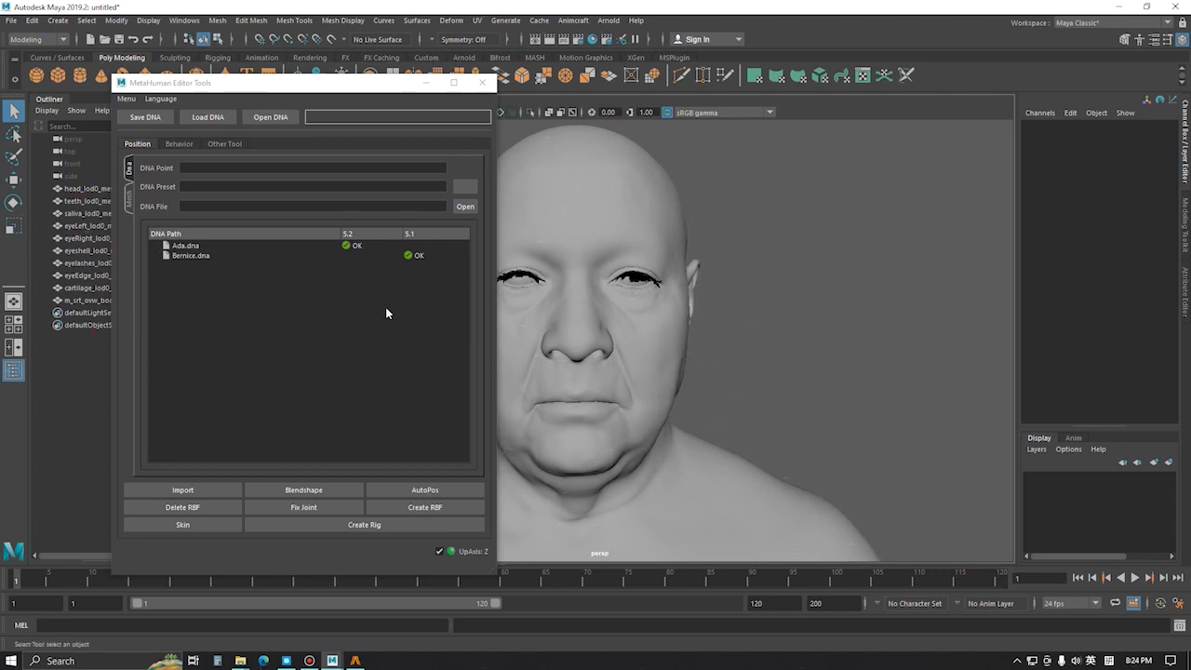
Try the Bernice.dna preset, then choose Ada.dna as the DNA preset.
{"action": "left_click", "coordinate": [196, 245]}
{"action": "left_click", "coordinate": [202, 257]}
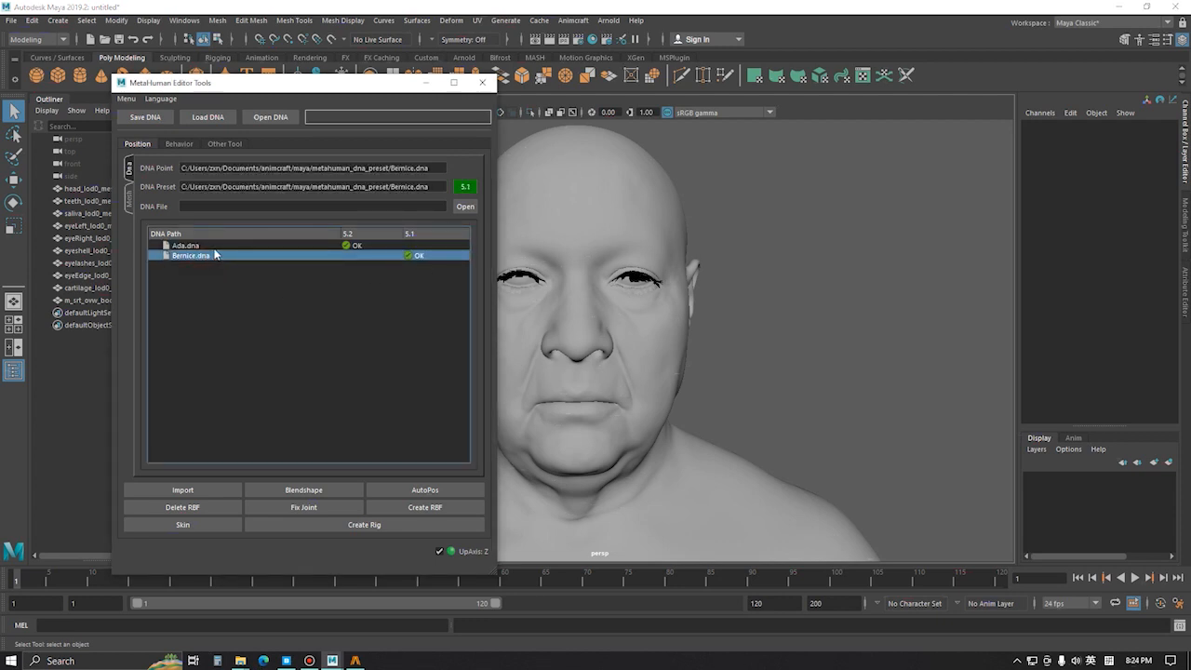
{"action": "left_click", "coordinate": [214, 248]}
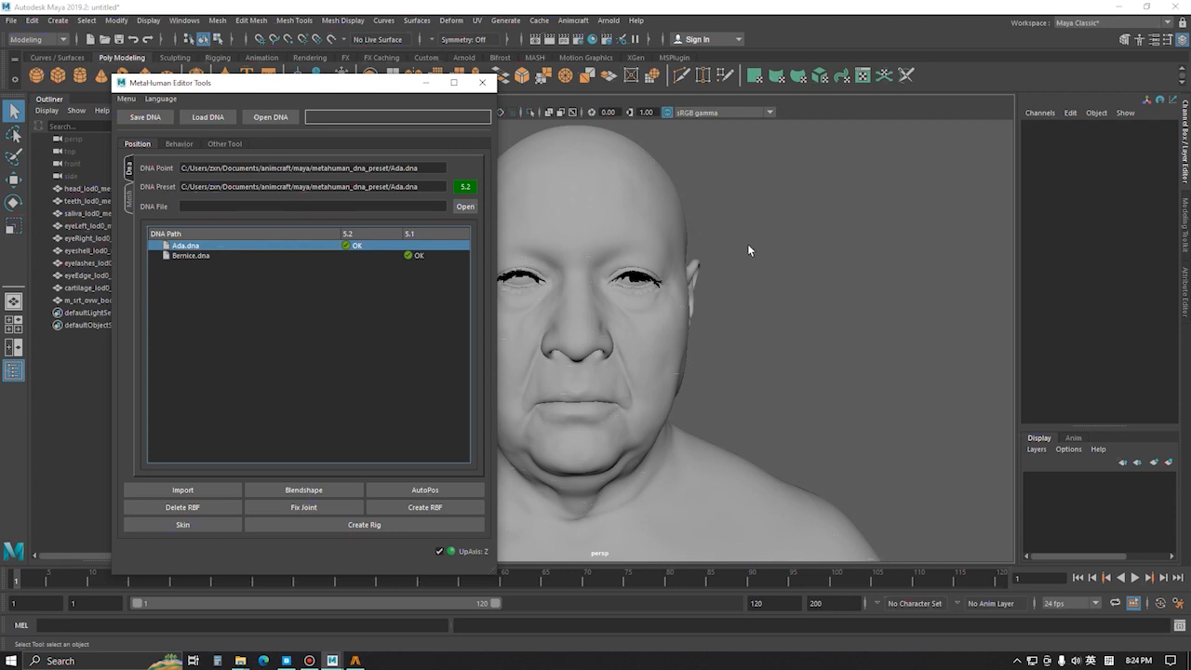
Select the character's head mesh in the viewport.
{"action": "left_click", "coordinate": [607, 198]}
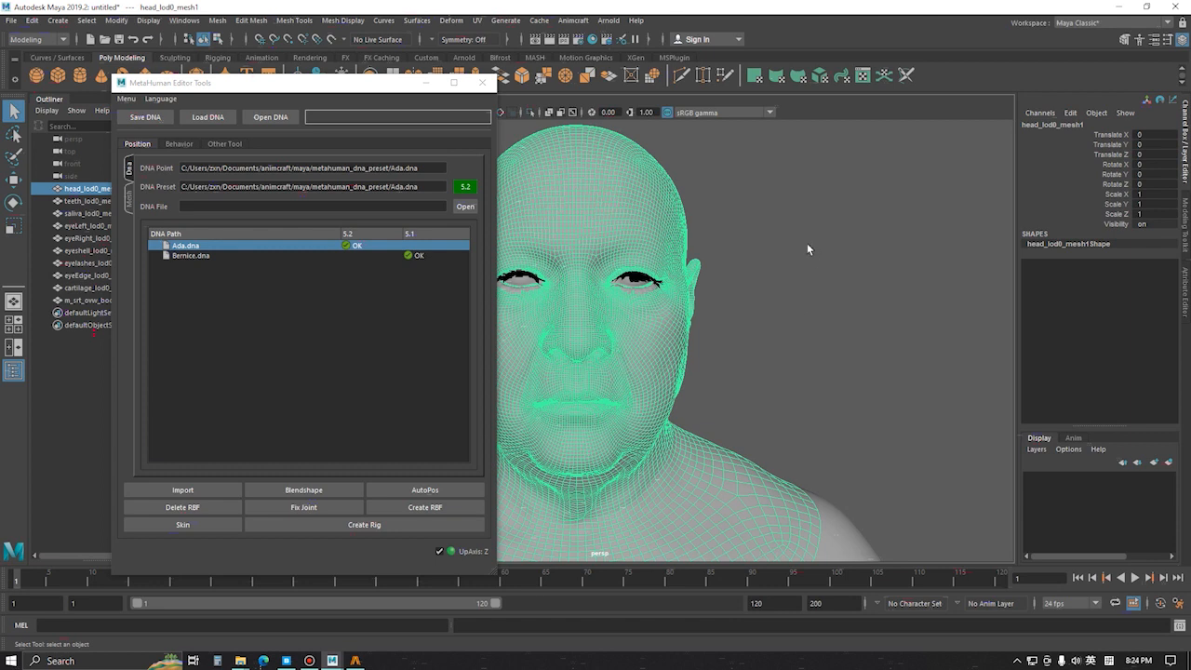
{"action": "left_click", "coordinate": [765, 341]}
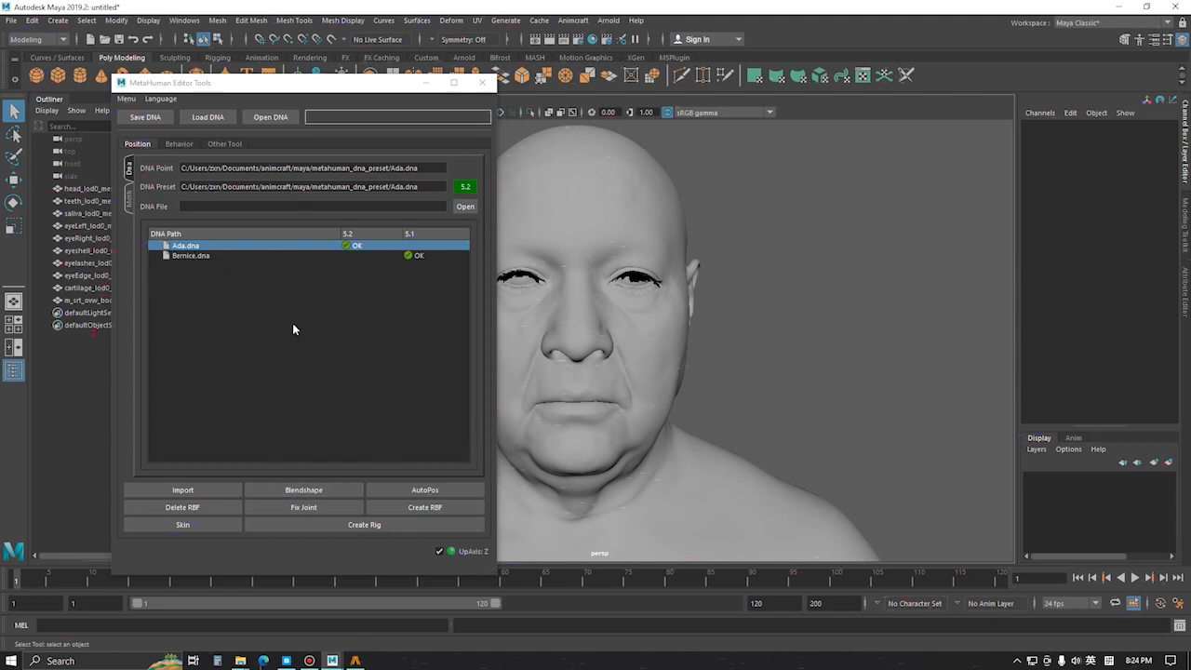
{"action": "left_click", "coordinate": [569, 240]}
{"action": "left_click", "coordinate": [844, 271]}
{"action": "left_click", "coordinate": [634, 223]}
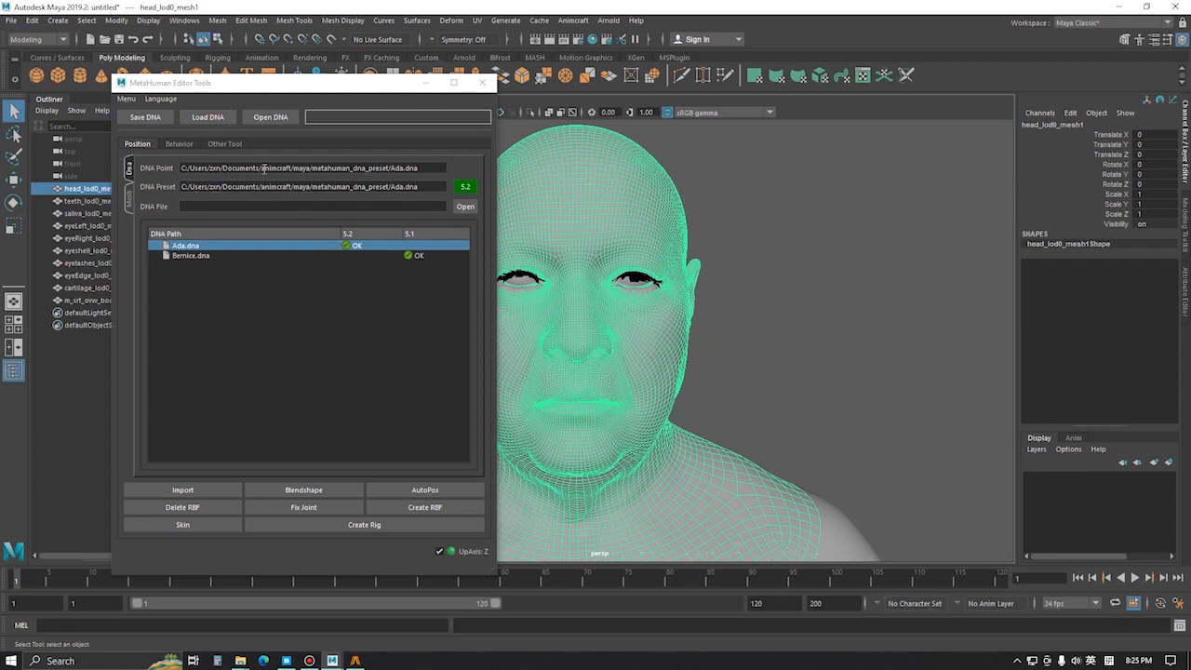
Examine the preset path and joint mirroring commands offered by the MetaHuman Editor Tools.
{"action": "left_click", "coordinate": [306, 86]}
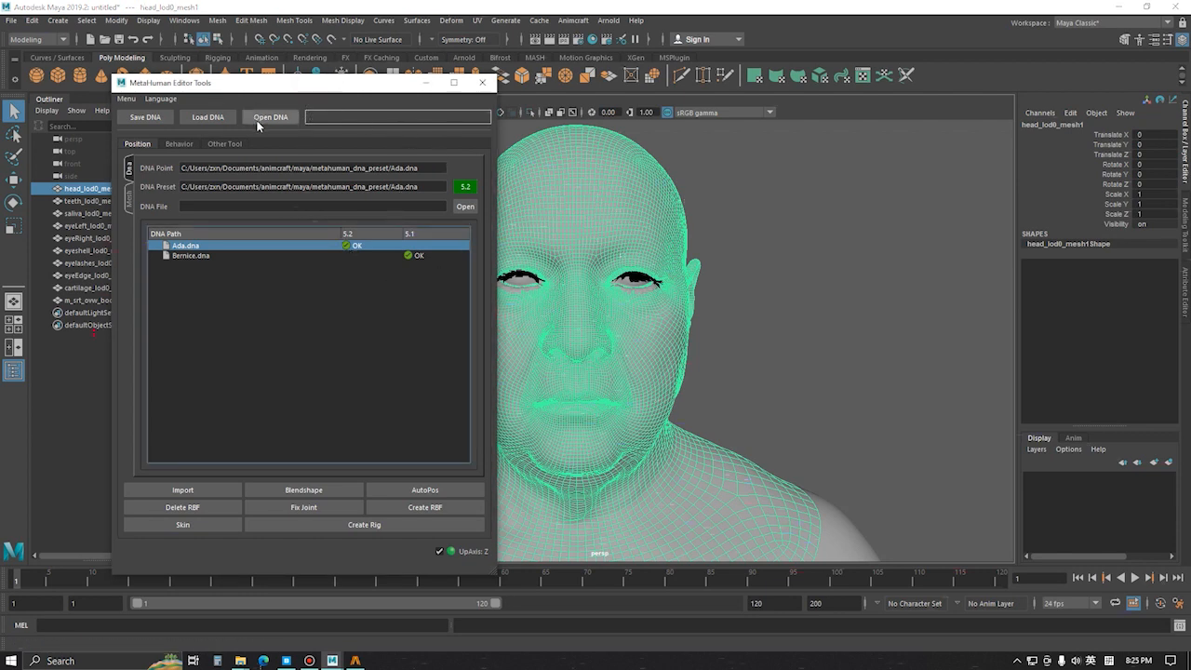
{"action": "left_click_drag", "start_coordinate": [276, 90], "coordinate": [280, 86]}
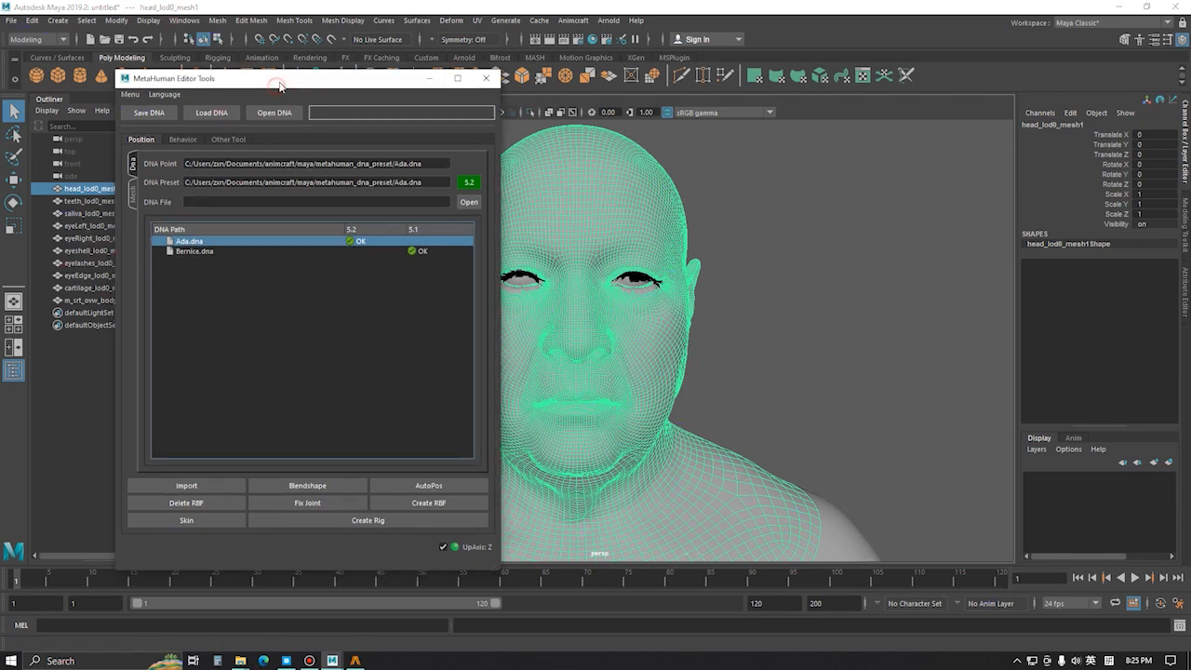
{"action": "left_click", "coordinate": [129, 94]}
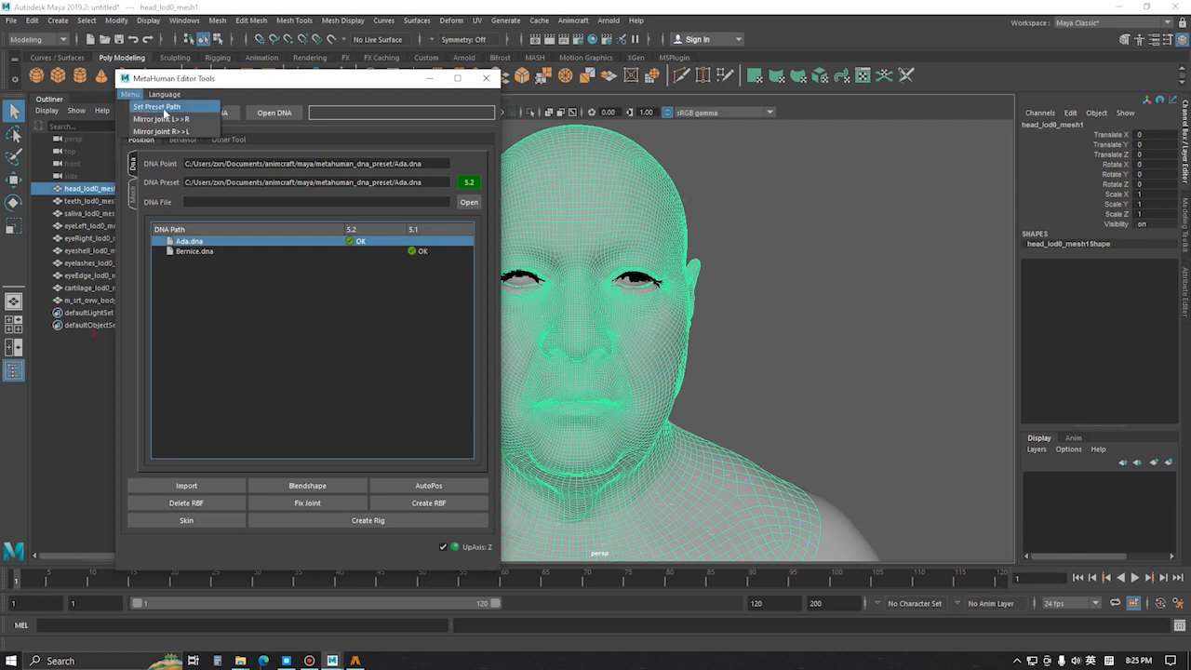
{"action": "left_click", "coordinate": [228, 259]}
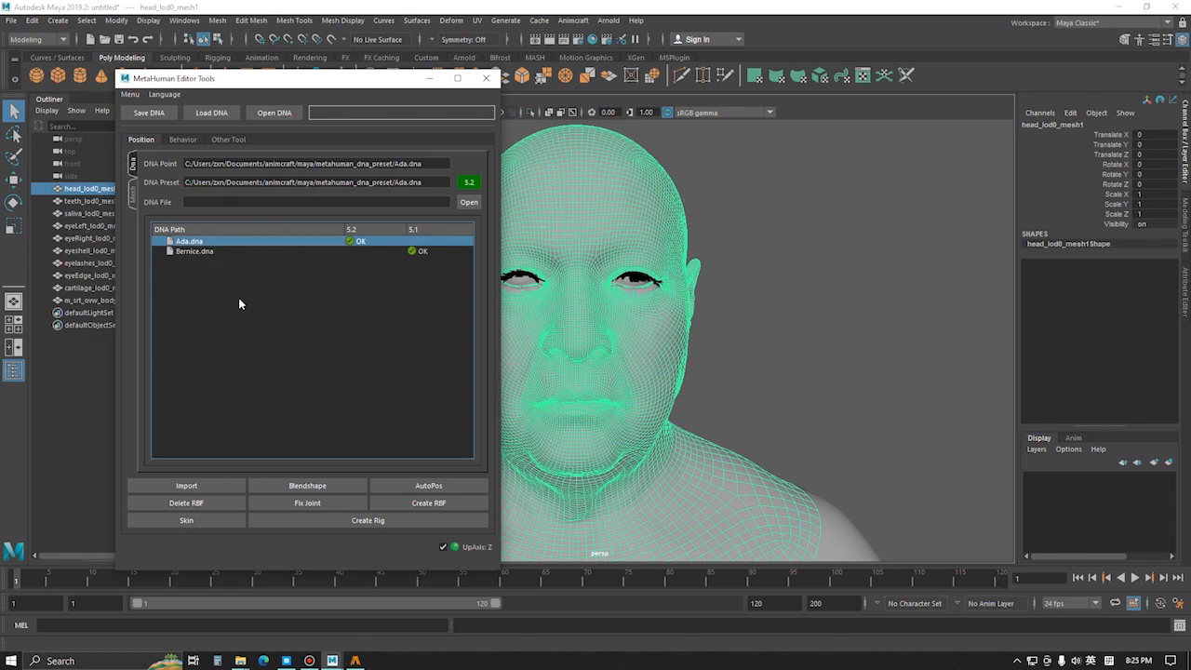
{"action": "left_click", "coordinate": [138, 96]}
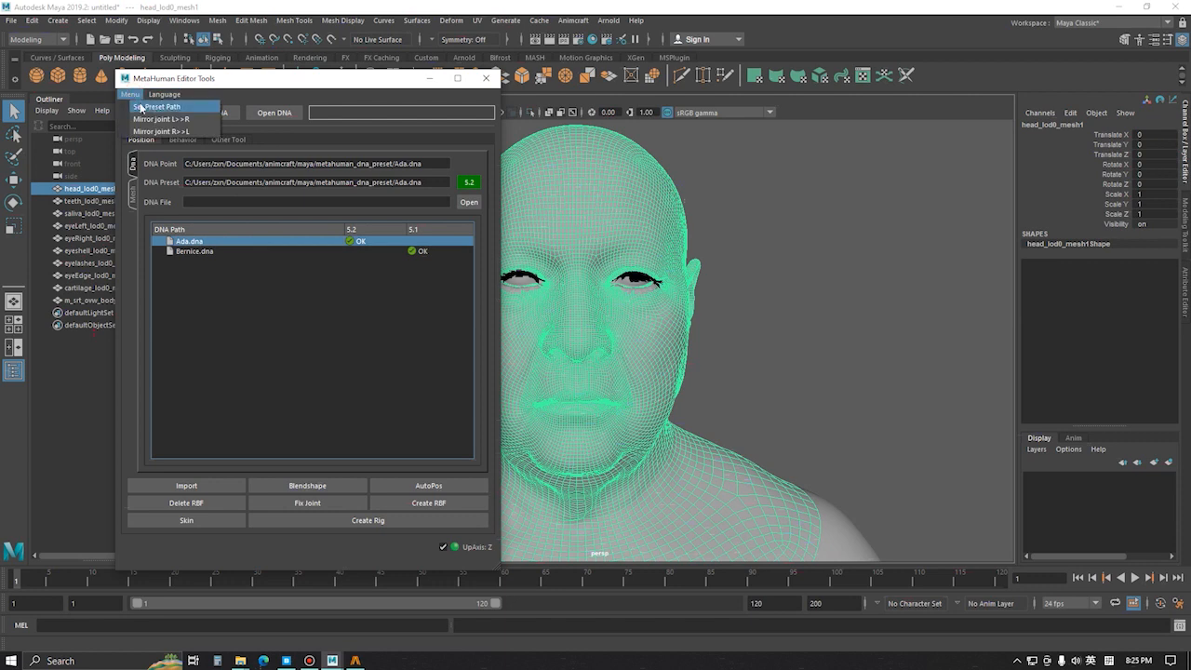
{"action": "left_click", "coordinate": [295, 298]}
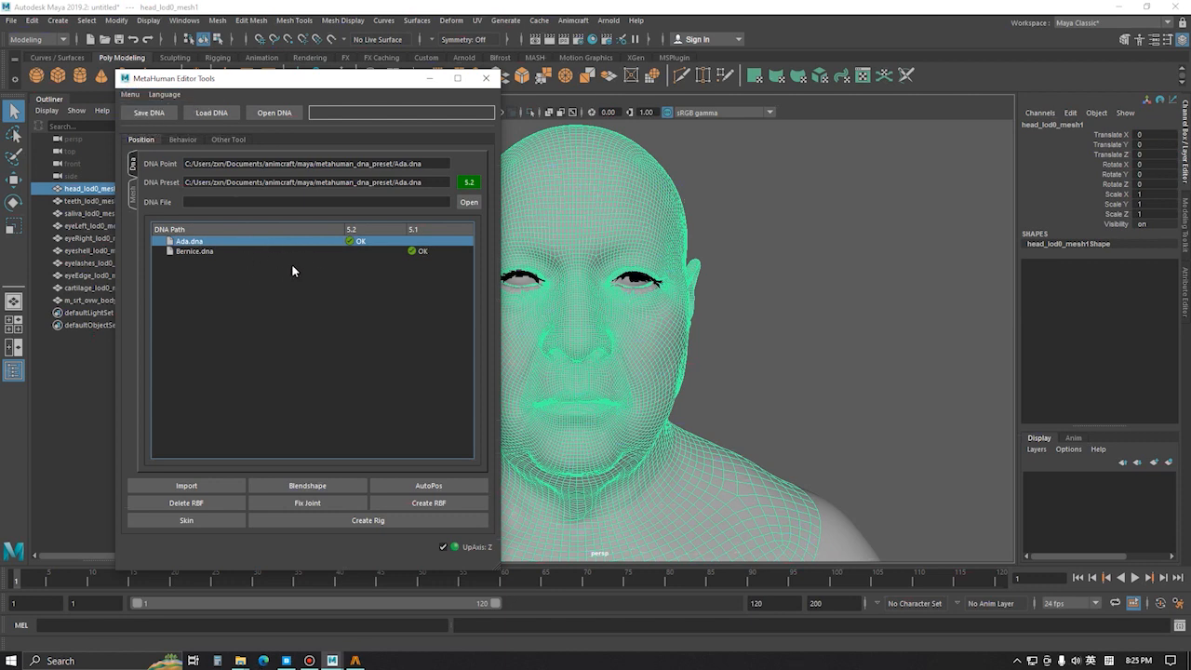
{"action": "left_click", "coordinate": [130, 94]}
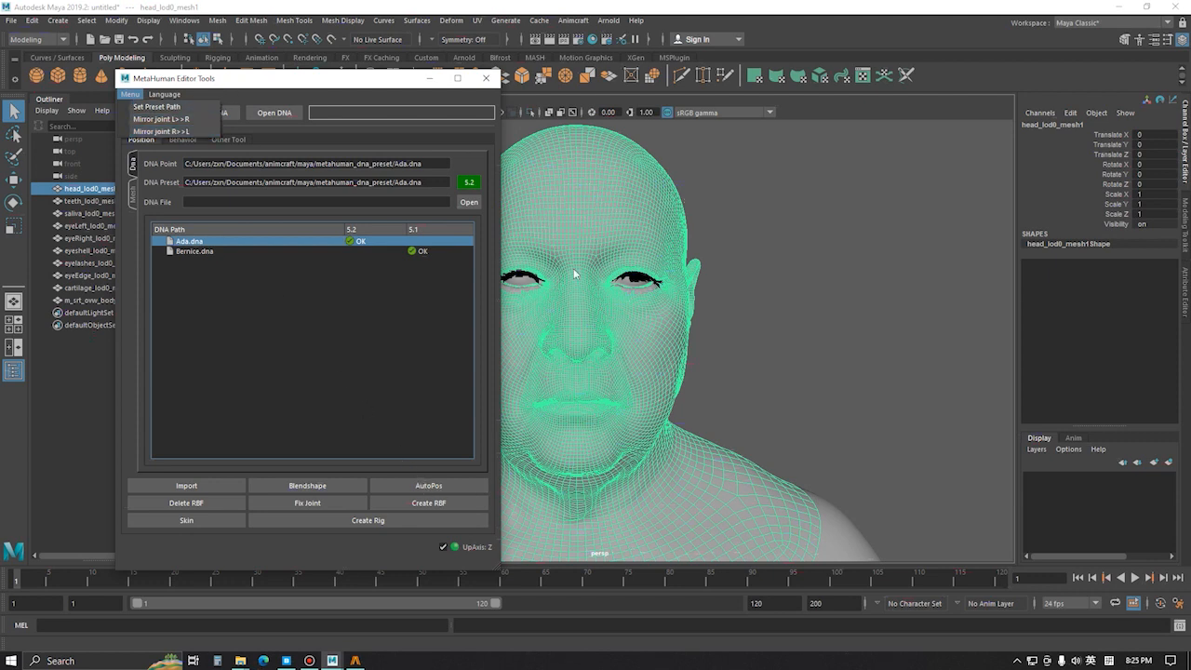
{"action": "left_click", "coordinate": [755, 404]}
{"action": "left_click_drag", "start_coordinate": [755, 404], "coordinate": [762, 394], "text": "alt"}
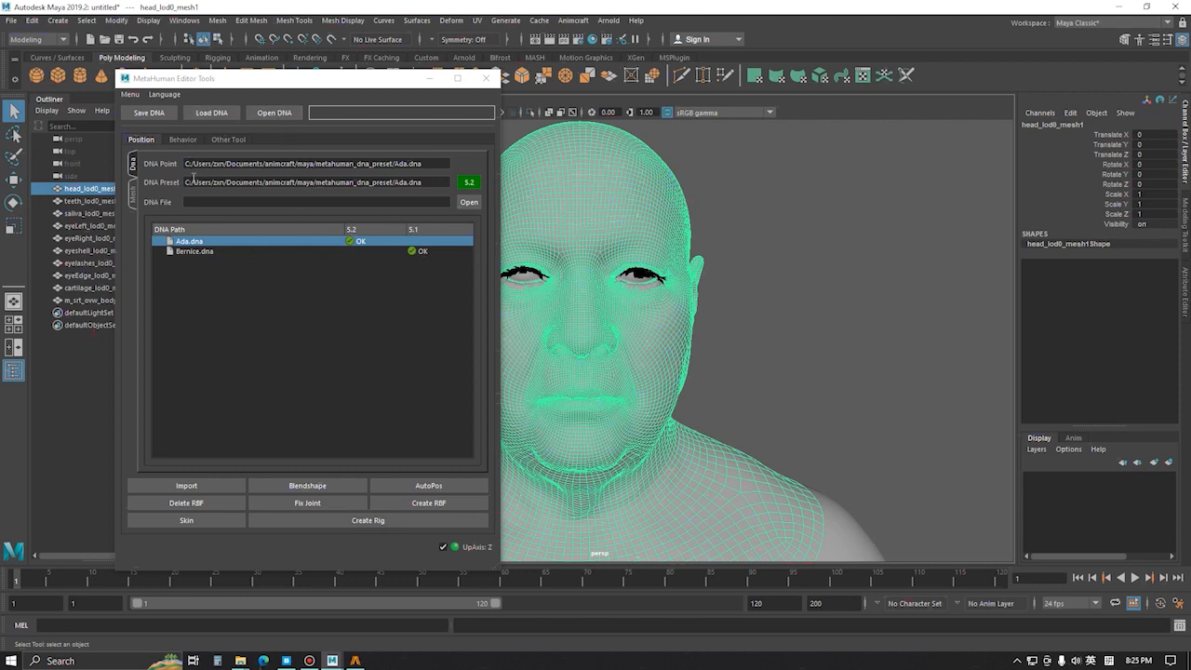
Choose Bernice.dna as the DNA preset and check the DNA Point, DNA Preset and DNA File paths.
{"action": "left_click", "coordinate": [199, 249]}
{"action": "left_click", "coordinate": [198, 241]}
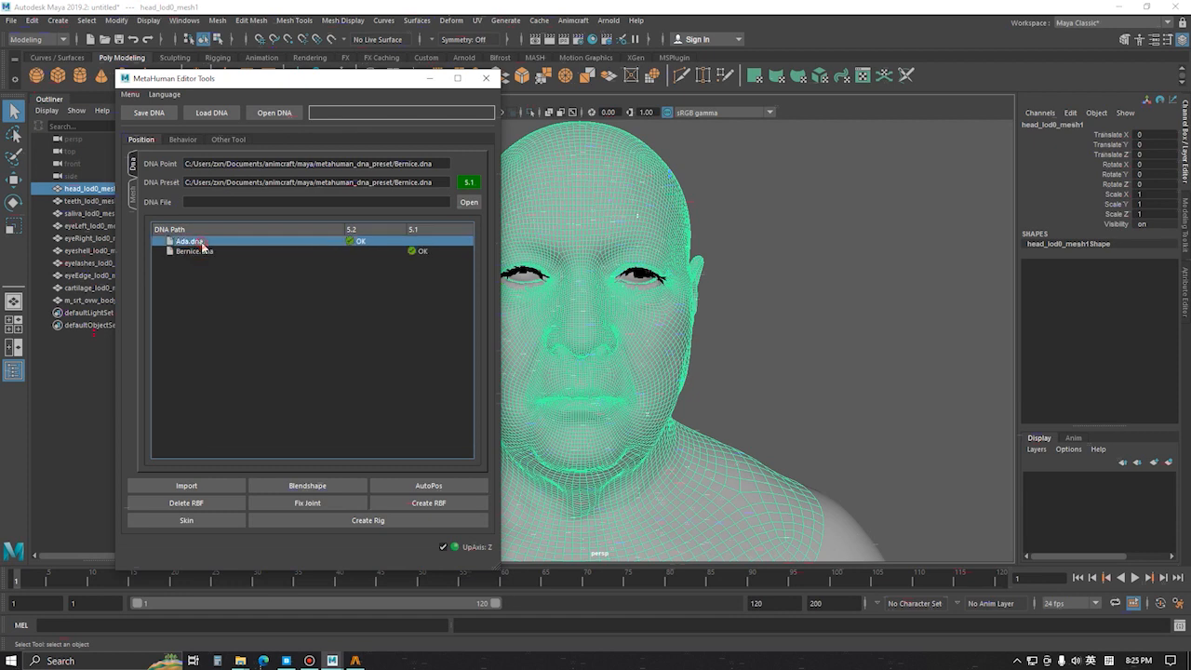
{"action": "left_click", "coordinate": [214, 251]}
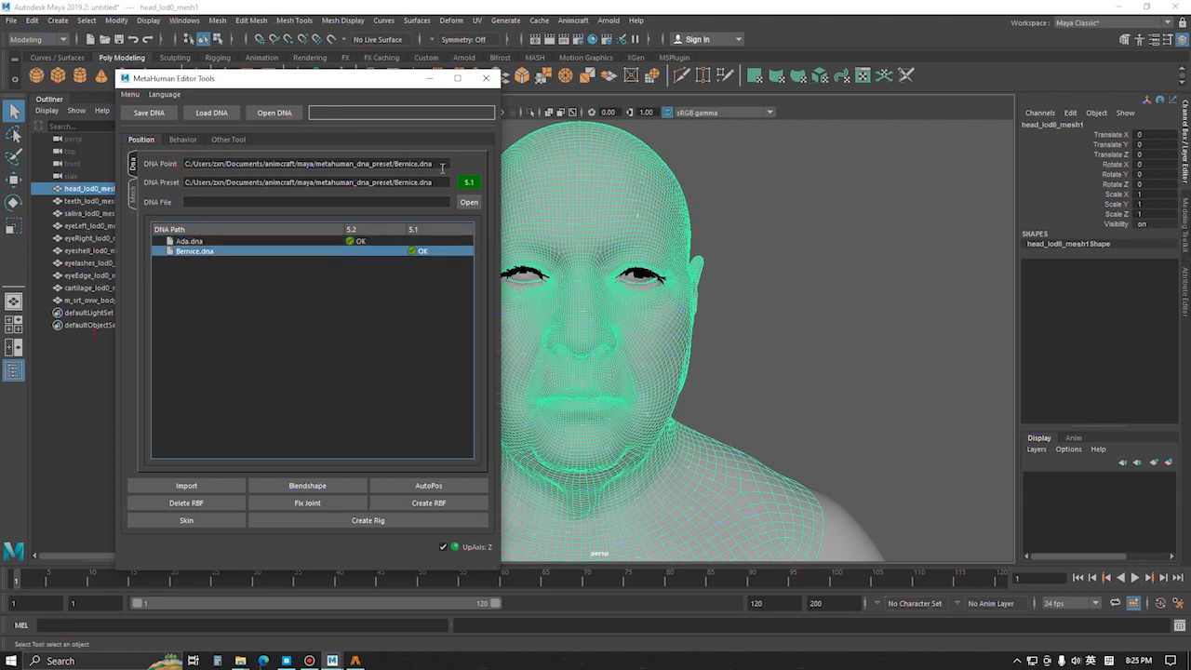
{"action": "left_click_drag", "start_coordinate": [442, 165], "coordinate": [166, 168]}
{"action": "left_click", "coordinate": [346, 165]}
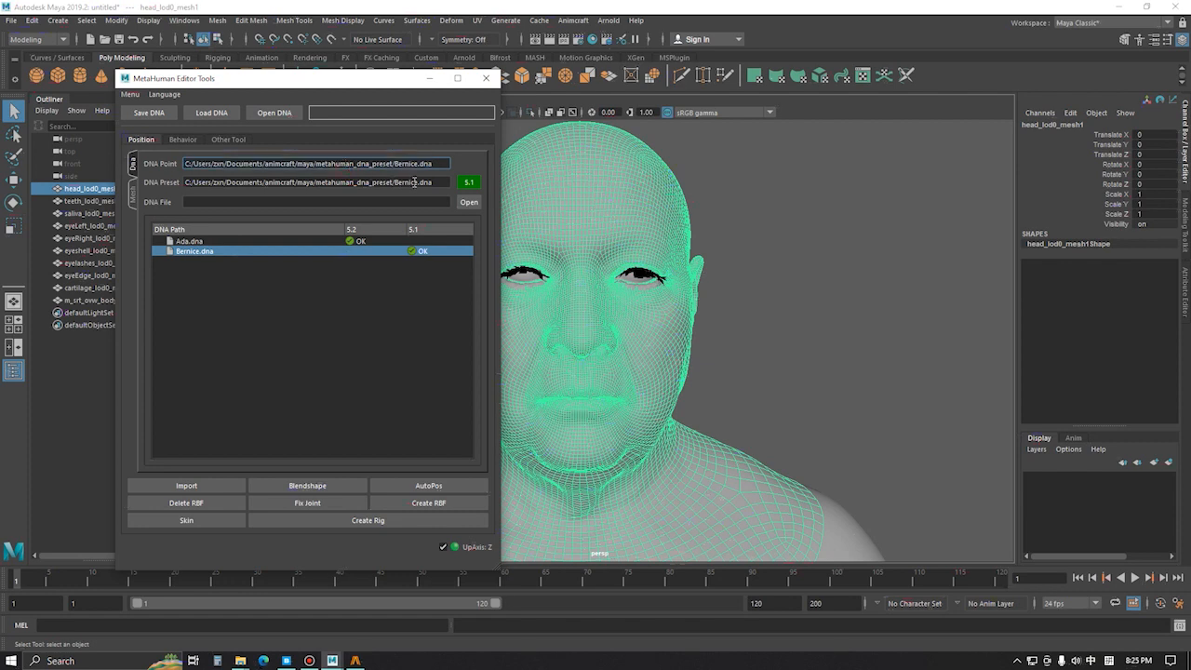
{"action": "left_click_drag", "start_coordinate": [442, 185], "coordinate": [143, 187]}
{"action": "left_click", "coordinate": [230, 197]}
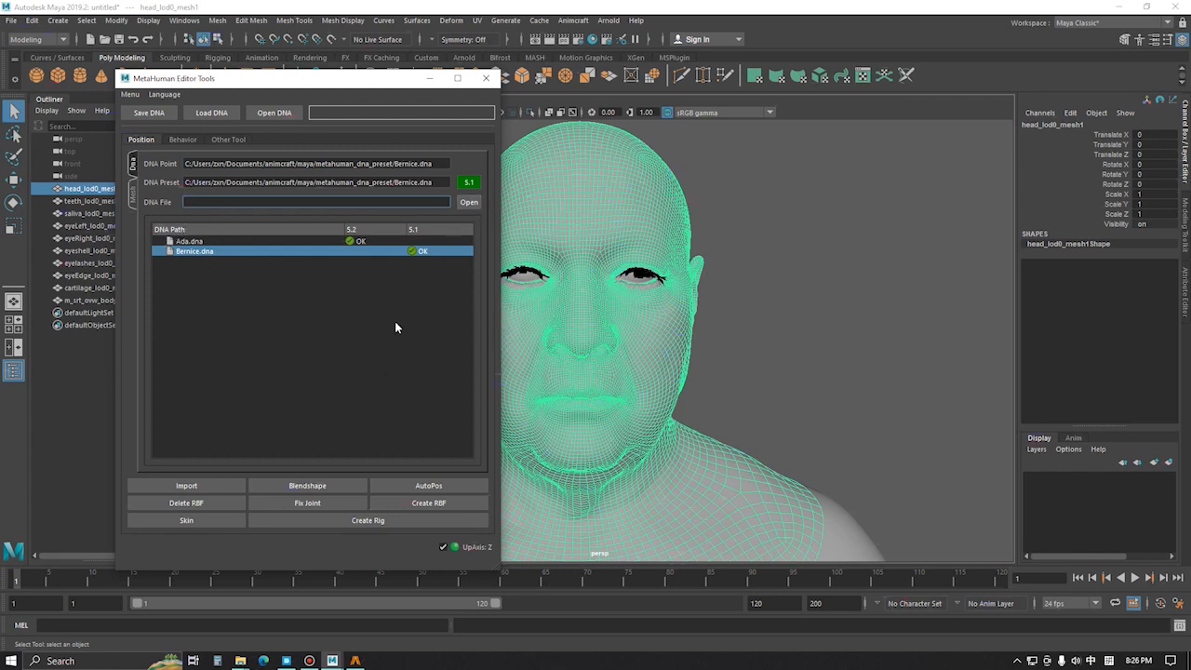
Compare the version support of the Ada.dna and Bernice.dna presets, ending with Bernice.dna selected.
{"action": "left_click", "coordinate": [207, 244]}
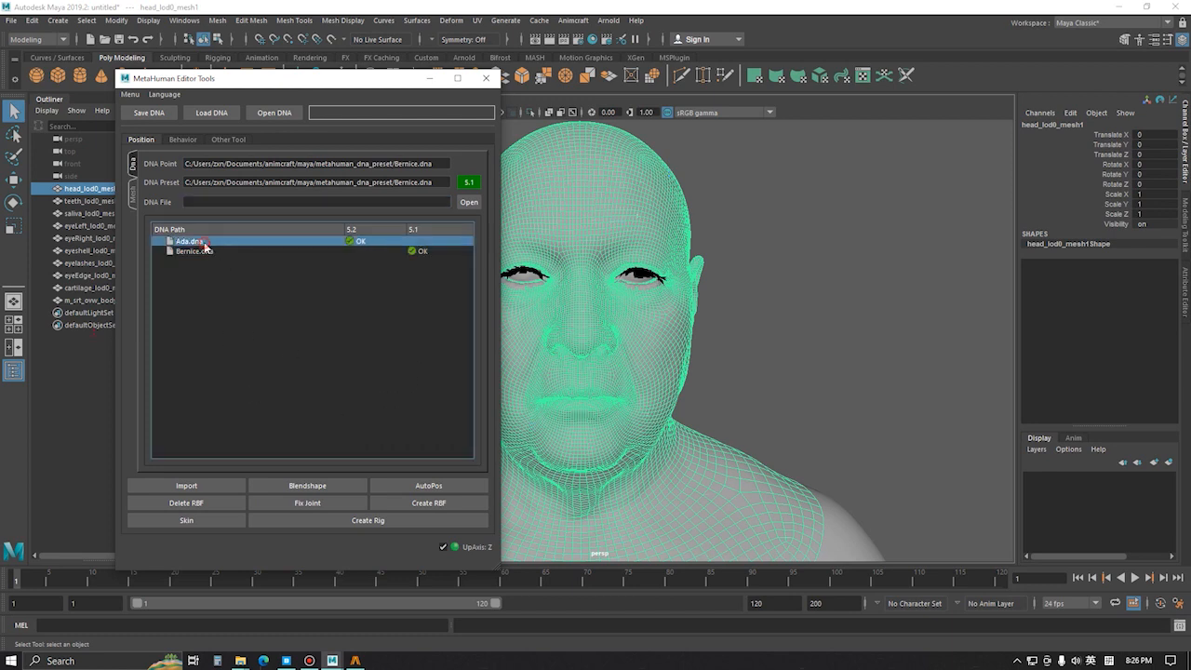
{"action": "left_click", "coordinate": [219, 252]}
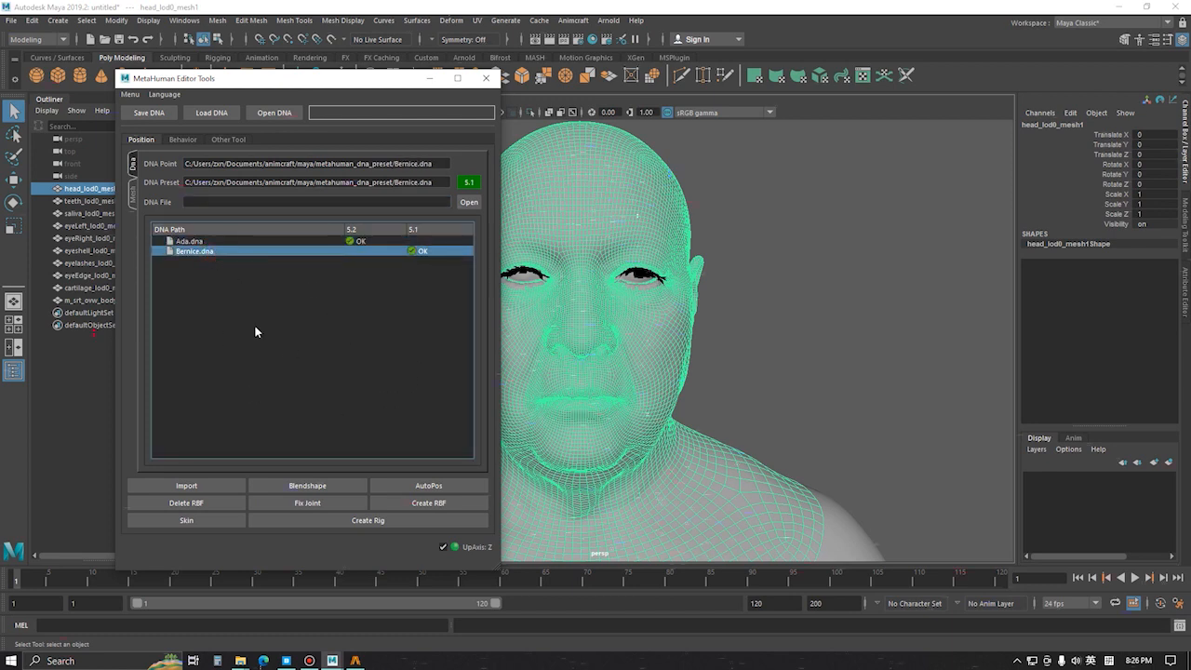
{"action": "left_click", "coordinate": [130, 96]}
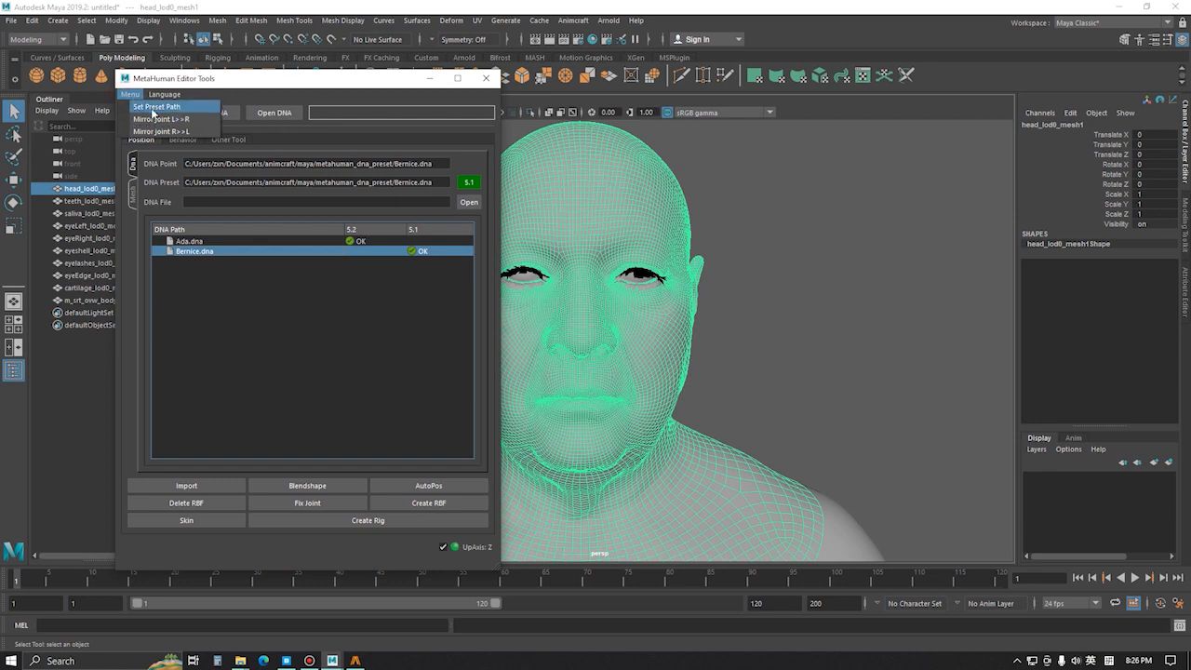
{"action": "left_click", "coordinate": [283, 320]}
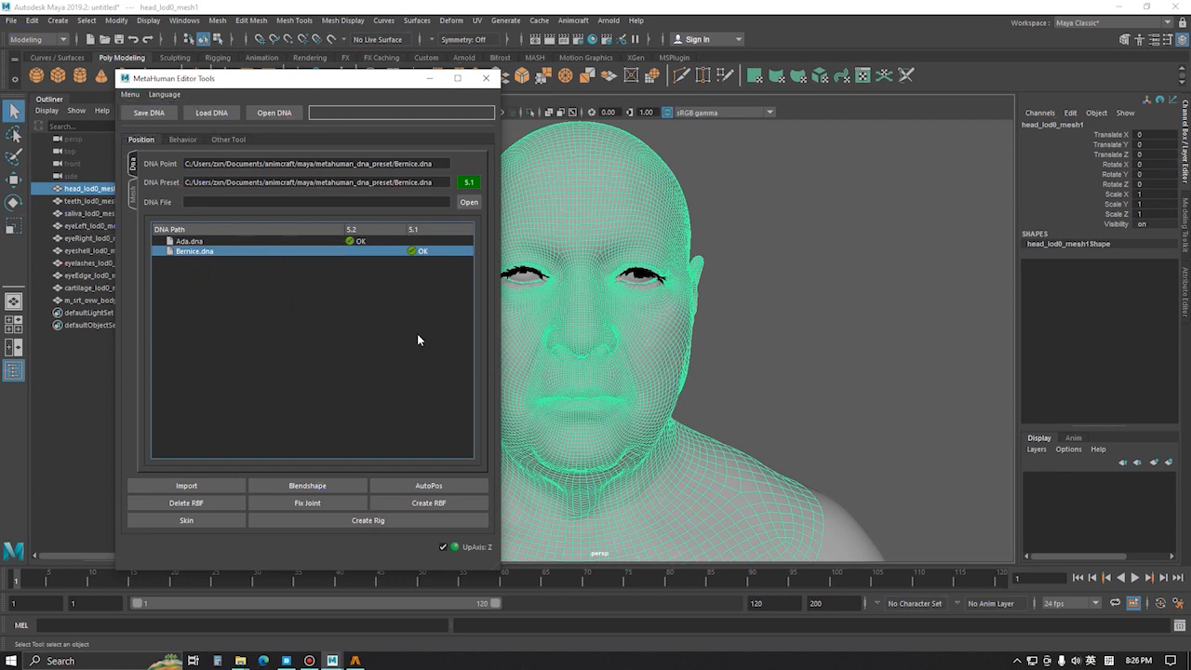
{"action": "left_click", "coordinate": [378, 240]}
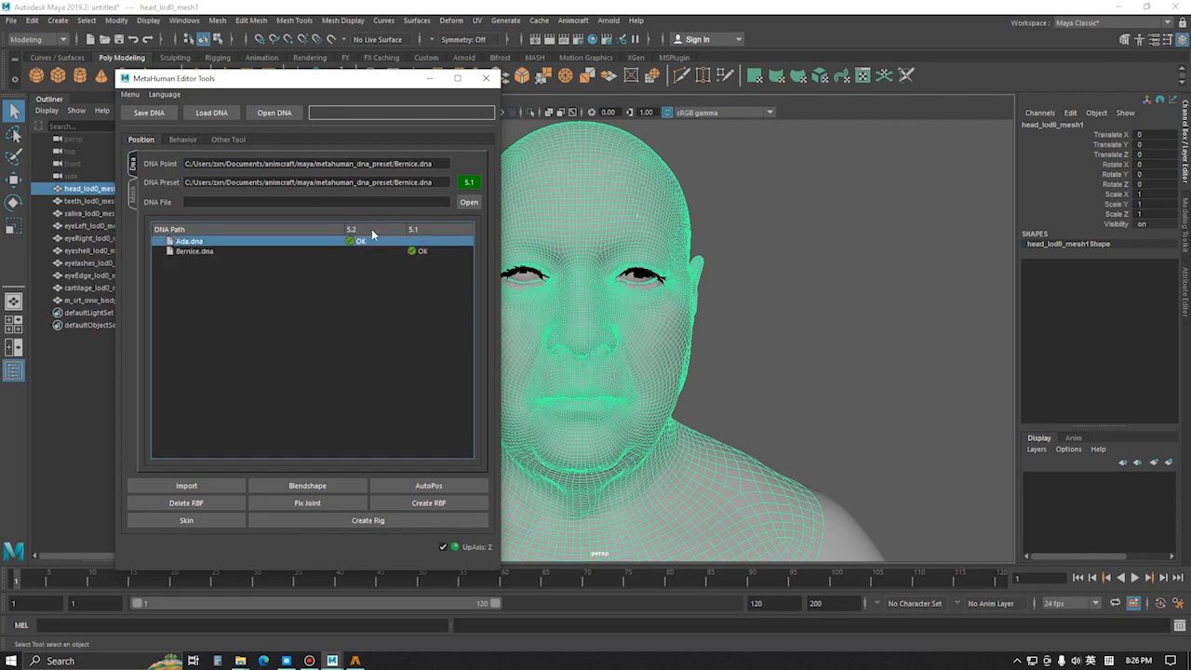
{"action": "left_click", "coordinate": [377, 250]}
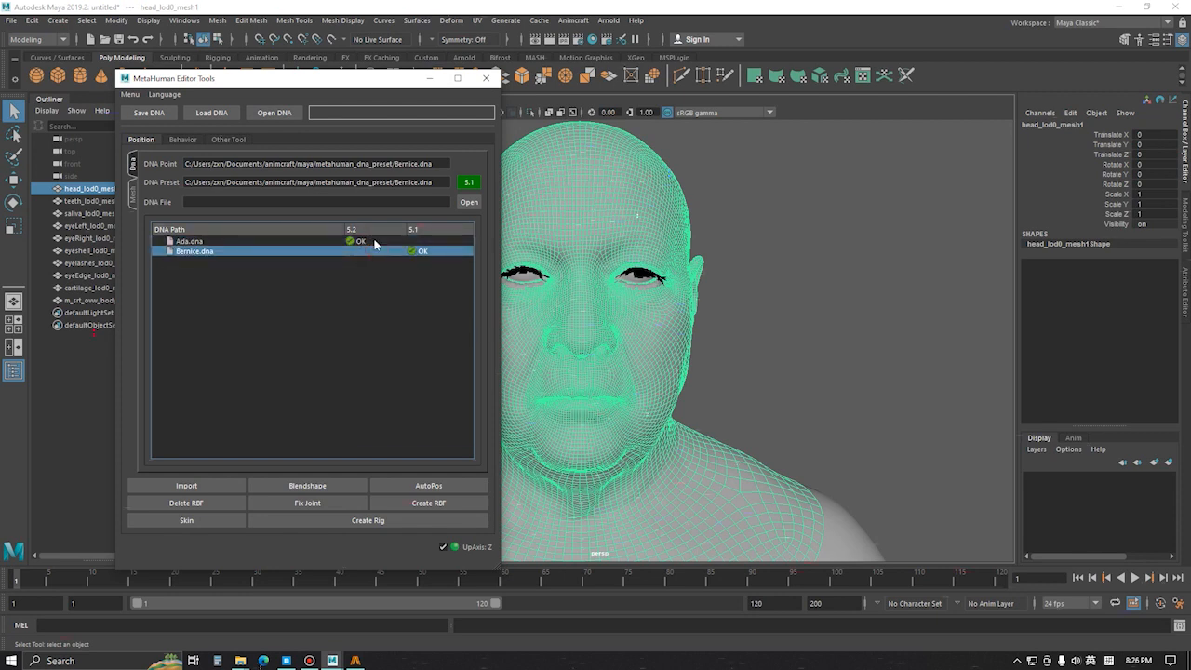
{"action": "left_click", "coordinate": [374, 240]}
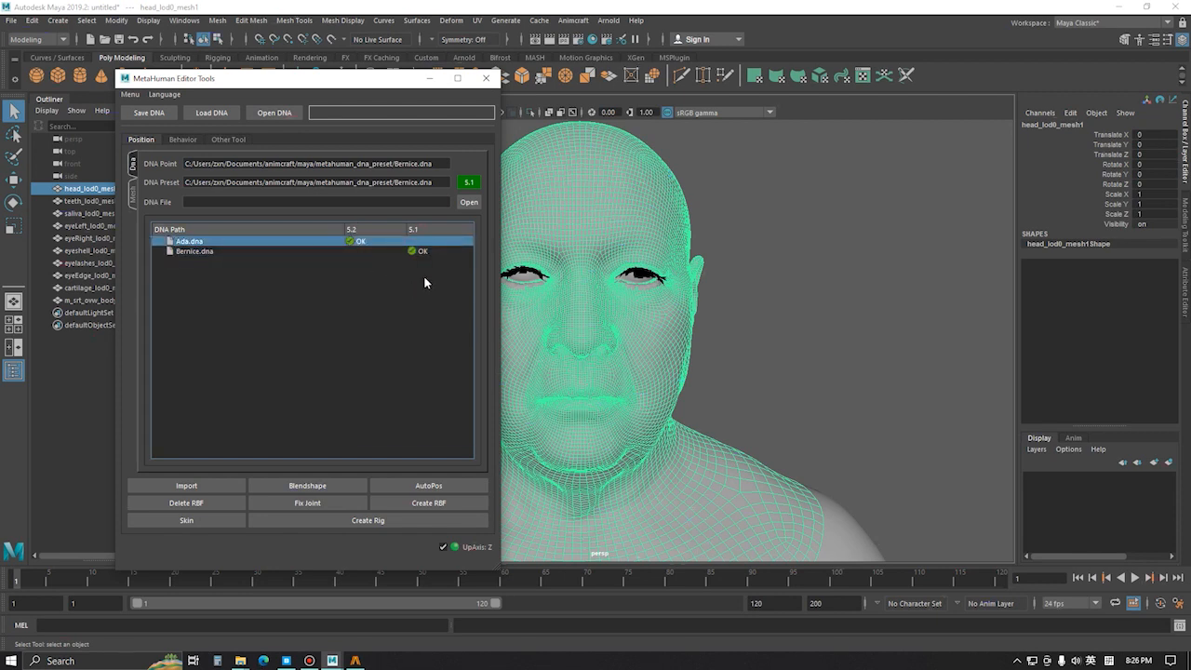
{"action": "left_click", "coordinate": [431, 251]}
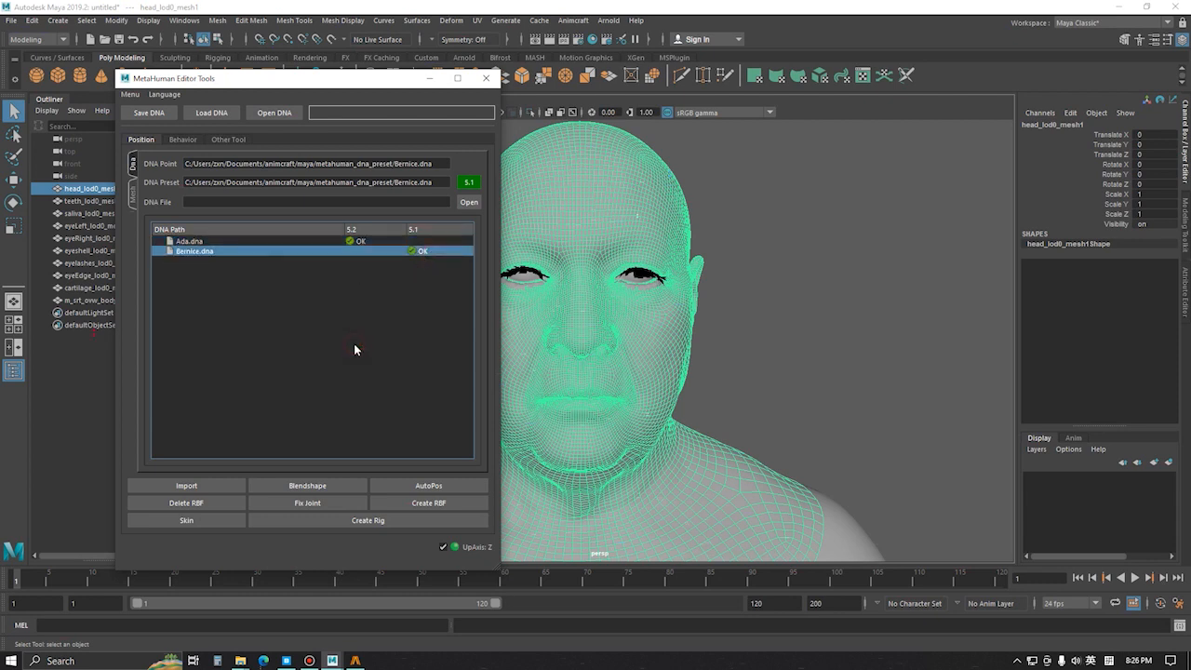
{"action": "left_click", "coordinate": [296, 242]}
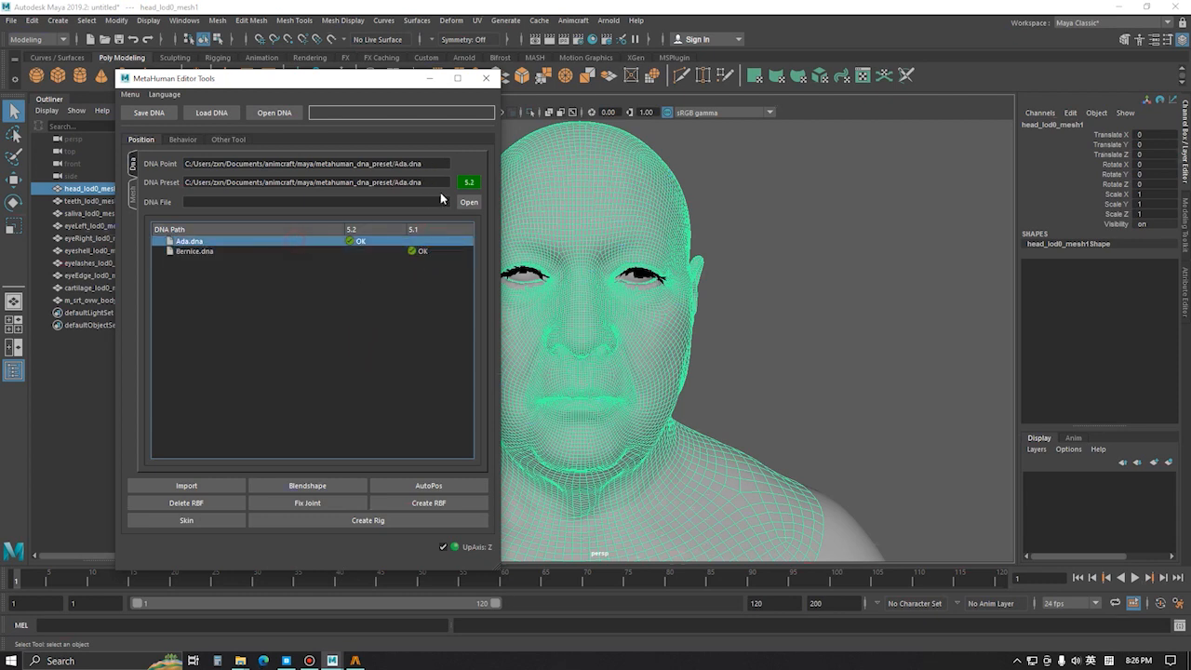
{"action": "left_click", "coordinate": [228, 251]}
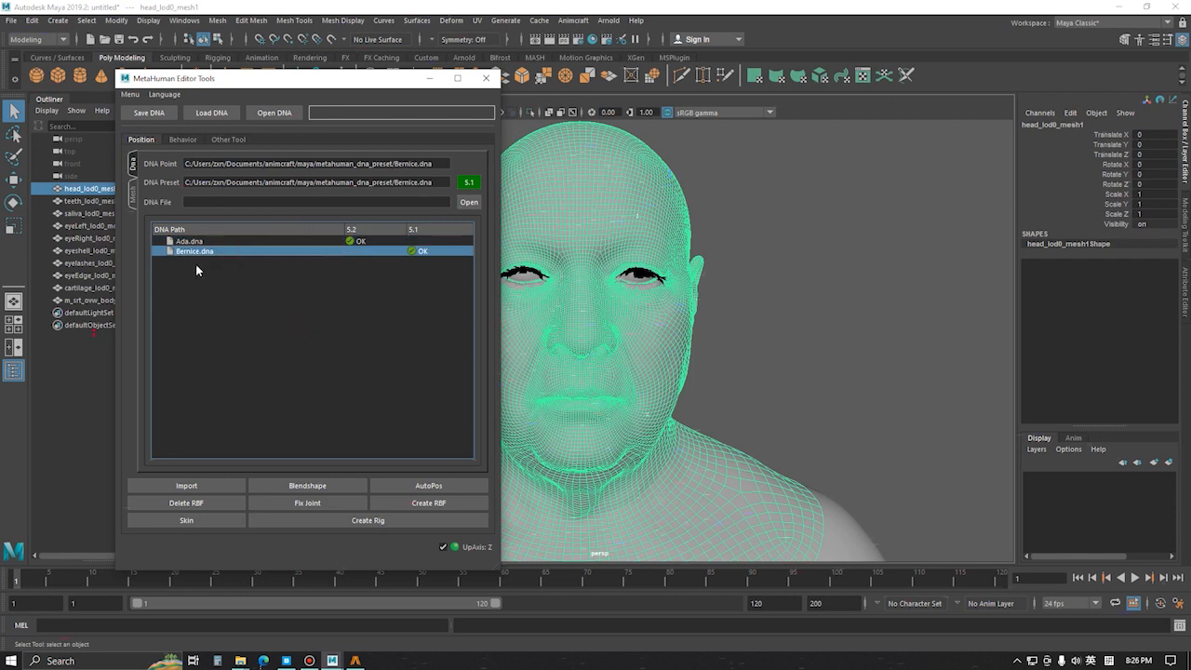
Auto-mark the head, teeth, saliva, eye, eyelash, cartilage and body meshes in their matching MetaHuman mesh slots.
{"action": "left_click", "coordinate": [133, 196]}
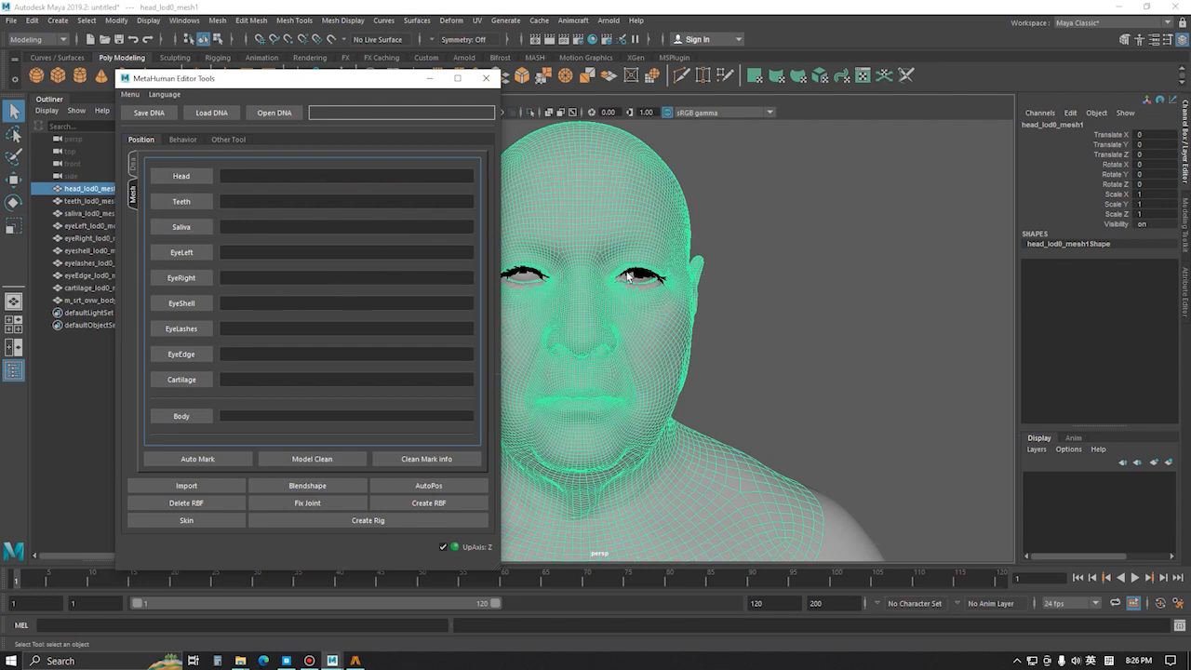
{"action": "left_click", "coordinate": [787, 234]}
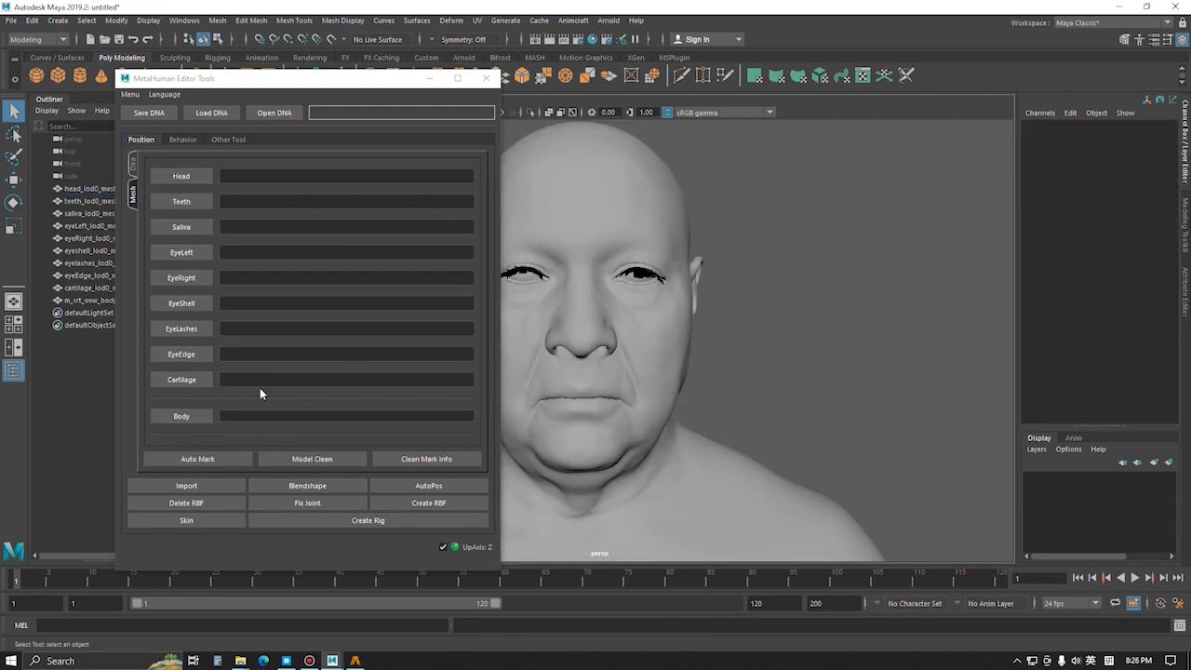
{"action": "left_click", "coordinate": [645, 203]}
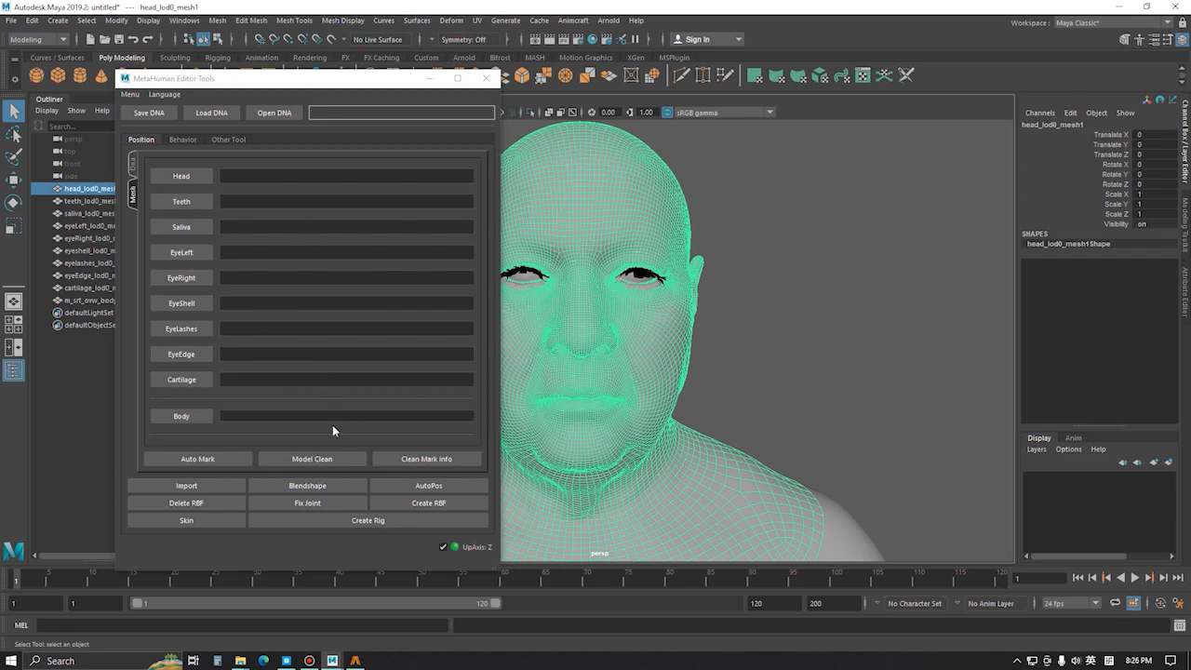
{"action": "left_click", "coordinate": [173, 460]}
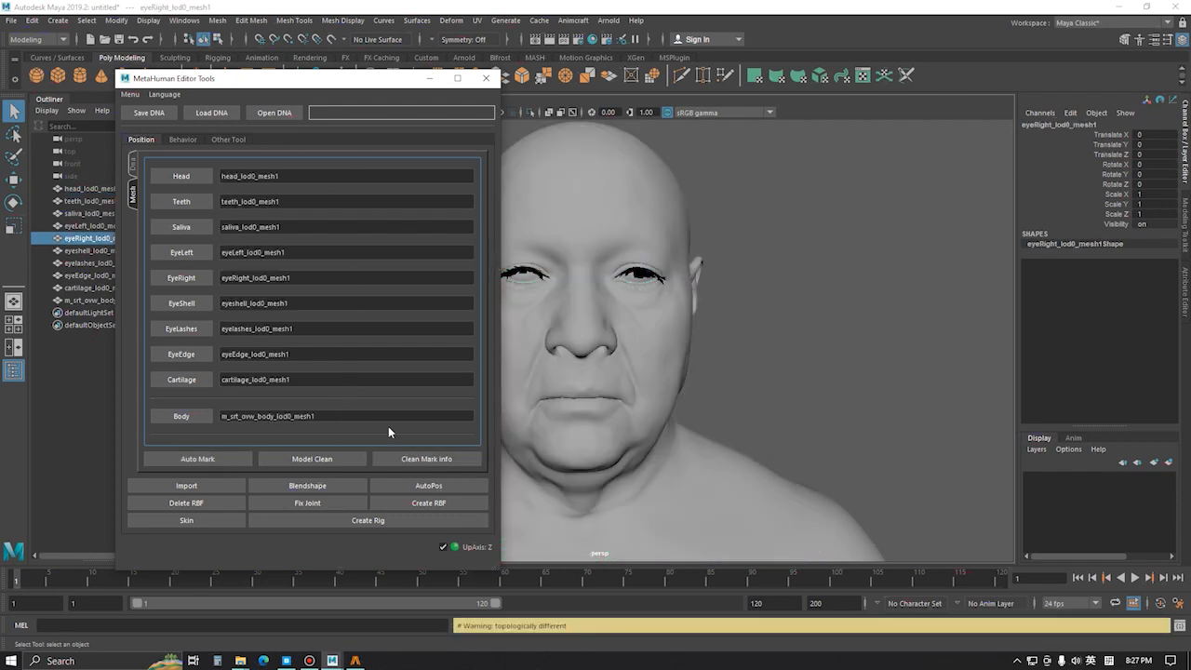
Clear the marked mesh information from all slots, including the body mesh name.
{"action": "left_click", "coordinate": [363, 416]}
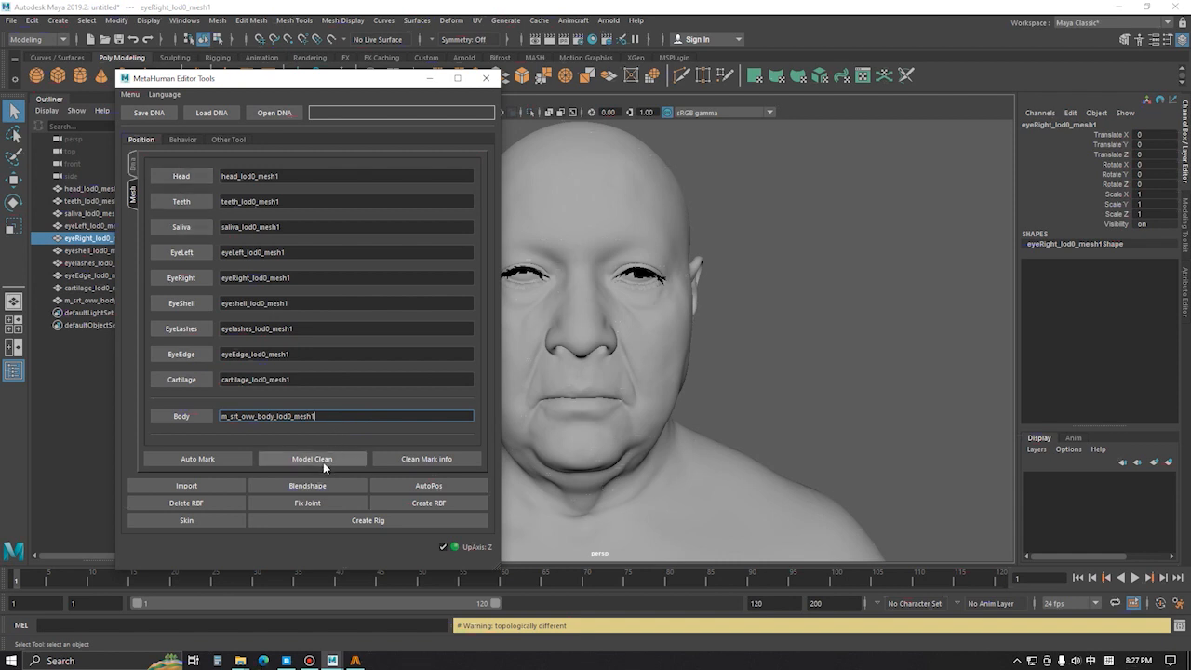
{"action": "left_click", "coordinate": [433, 460]}
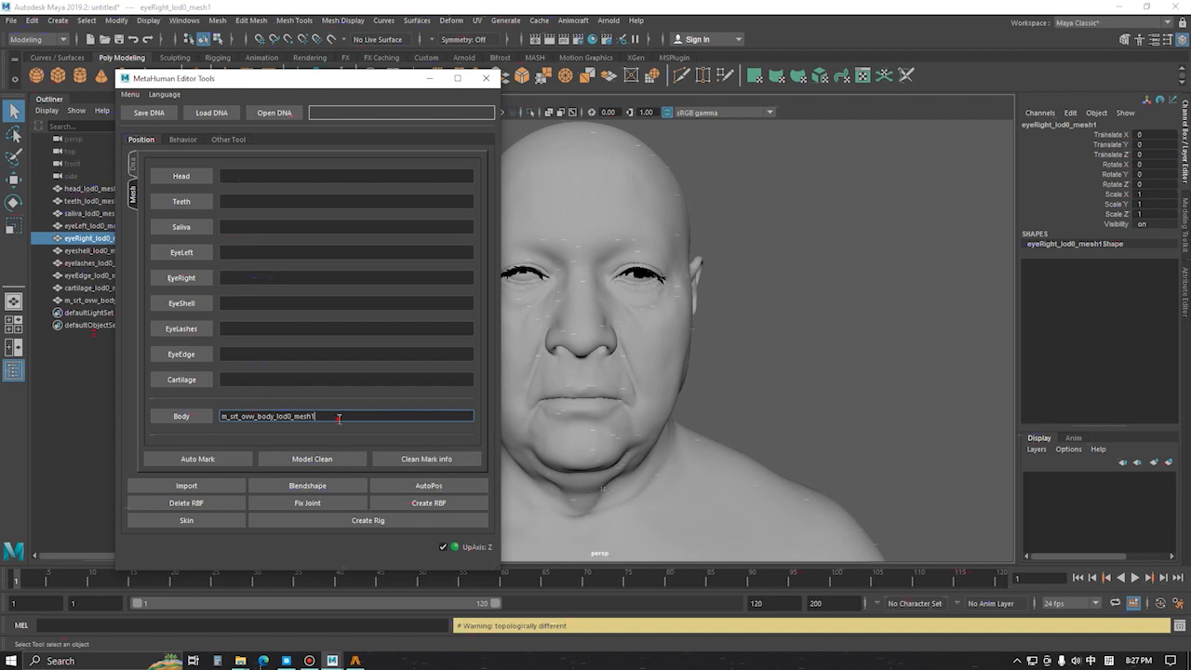
{"action": "left_click_drag", "start_coordinate": [340, 419], "coordinate": [151, 425]}
{"action": "key", "text": "BackSpace"}
Import the joints and facial control rig from the Bernice.dna preset.
{"action": "left_click", "coordinate": [134, 168]}
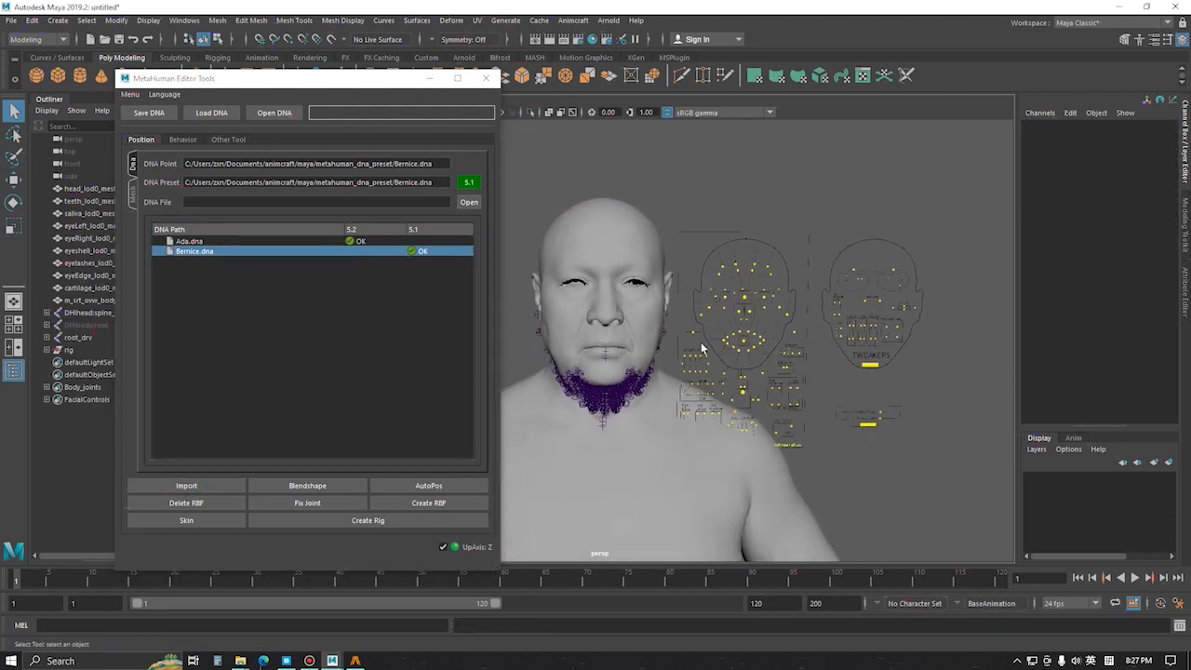
{"action": "right_click_drag", "start_coordinate": [702, 344], "coordinate": [705, 434], "text": "alt"}
{"action": "middle_click_drag", "start_coordinate": [702, 427], "coordinate": [712, 408], "text": "alt"}
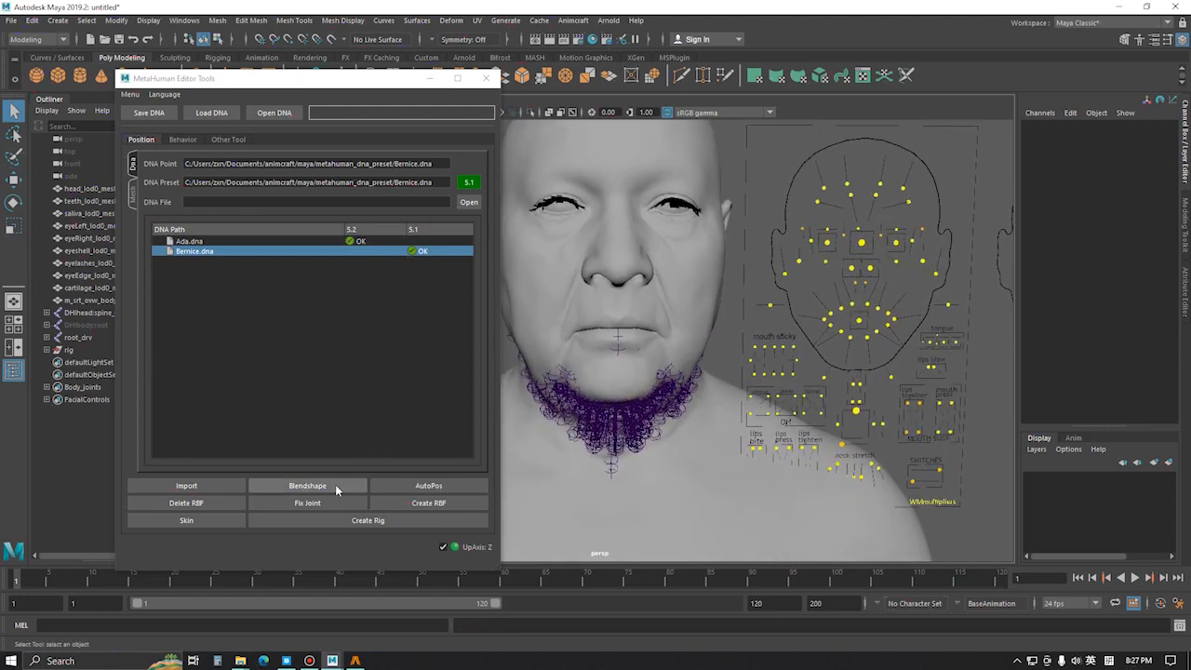
Switch the DNA preset to Ada.dna and back to Bernice.dna.
{"action": "left_click", "coordinate": [230, 253]}
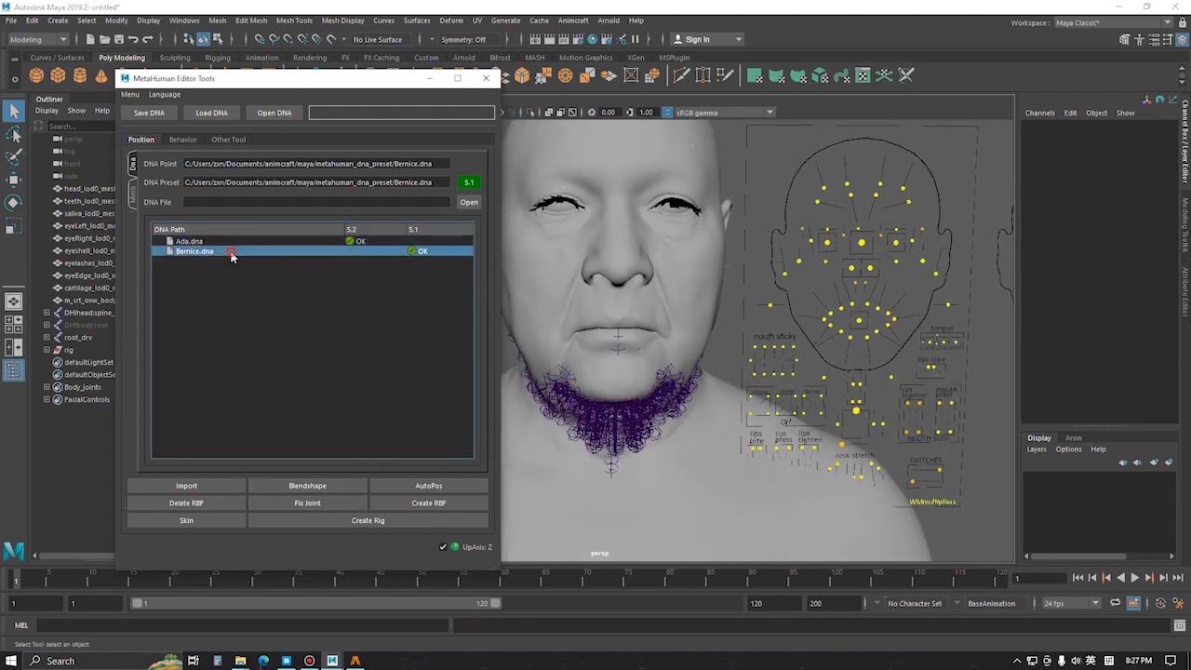
{"action": "left_click", "coordinate": [231, 242]}
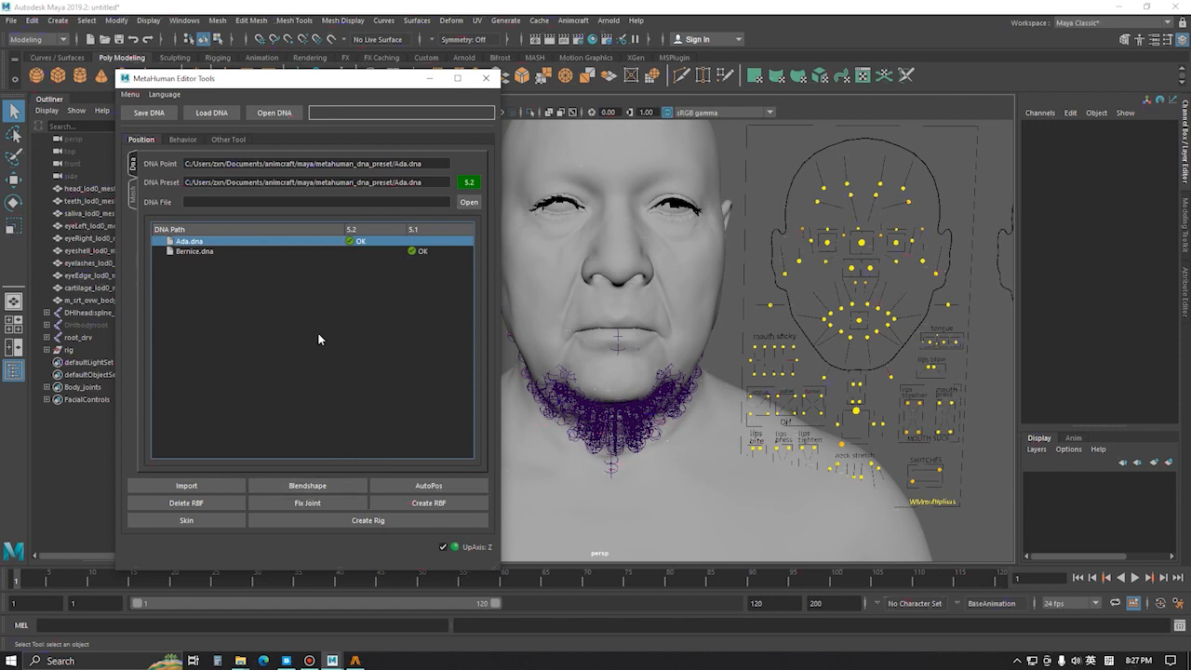
{"action": "left_click", "coordinate": [295, 251]}
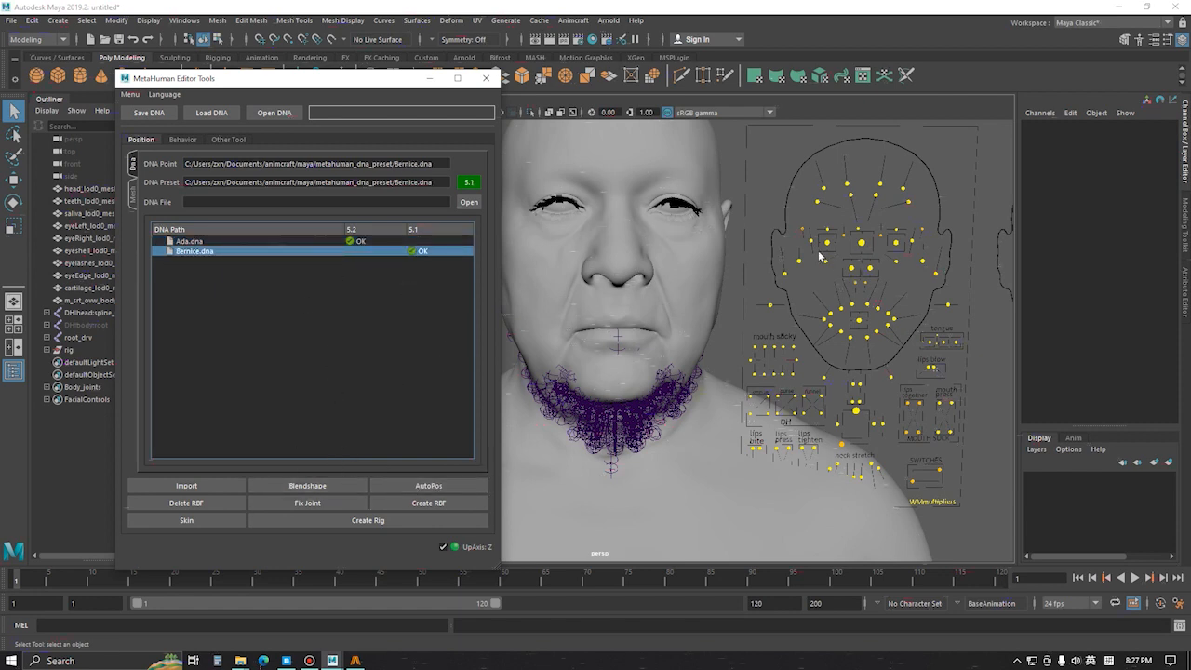
Auto-position the imported joints on the character's meshes using the Bernice.dna preset.
{"action": "left_click", "coordinate": [458, 485]}
{"action": "left_click", "coordinate": [600, 340]}
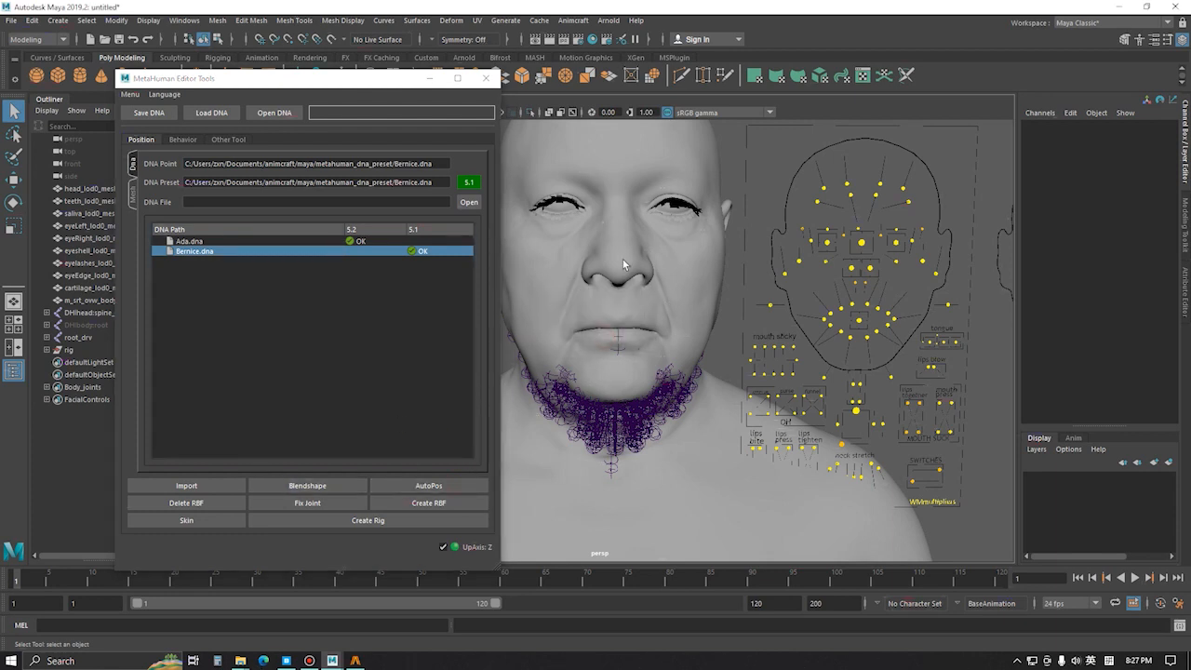
{"action": "left_click", "coordinate": [133, 193]}
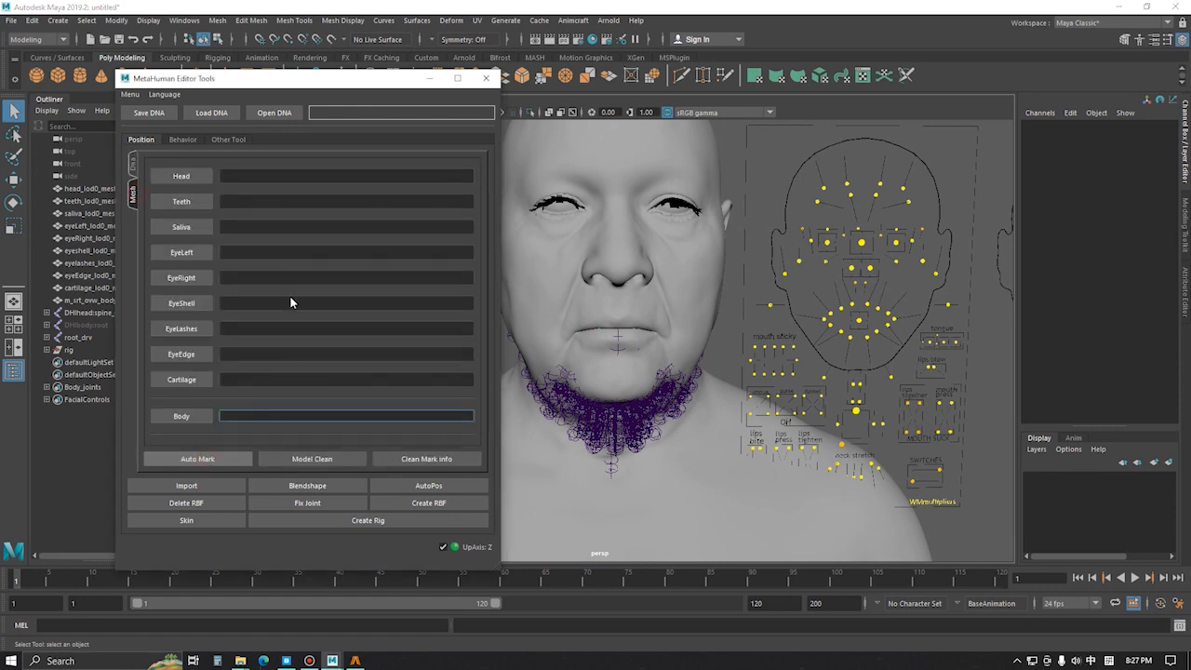
{"action": "left_click", "coordinate": [133, 166]}
{"action": "left_click", "coordinate": [428, 485]}
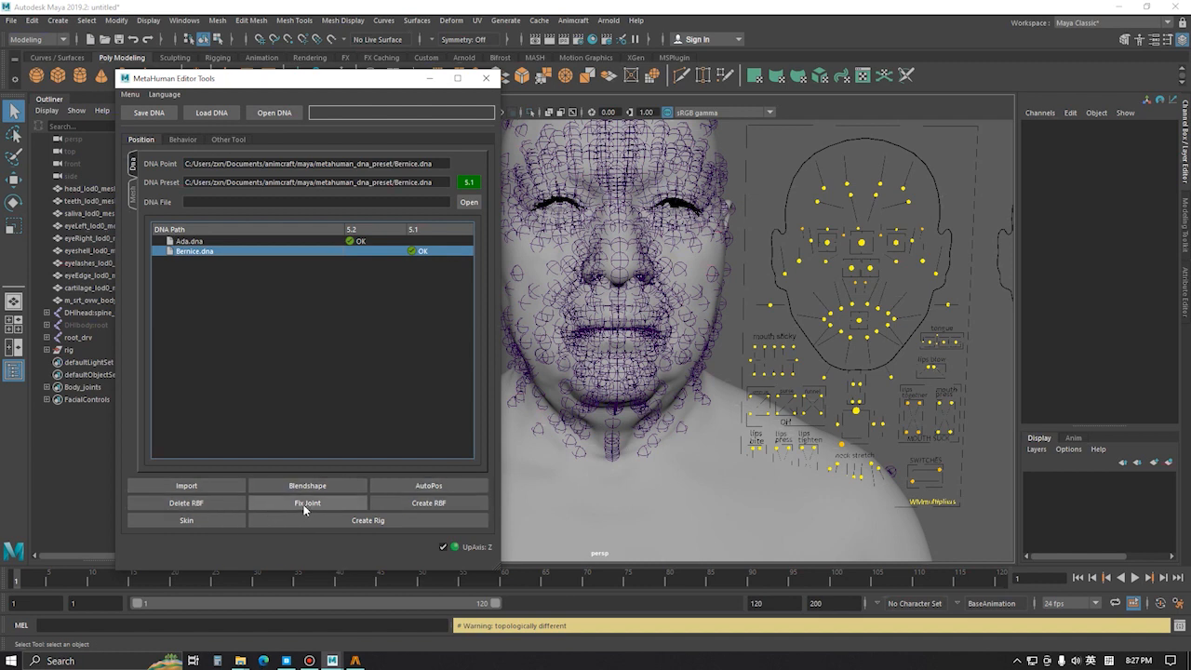
Inspect the placement of the joints around the face, neck and shoulders.
{"action": "middle_click_drag", "start_coordinate": [679, 477], "coordinate": [706, 352], "text": "alt"}
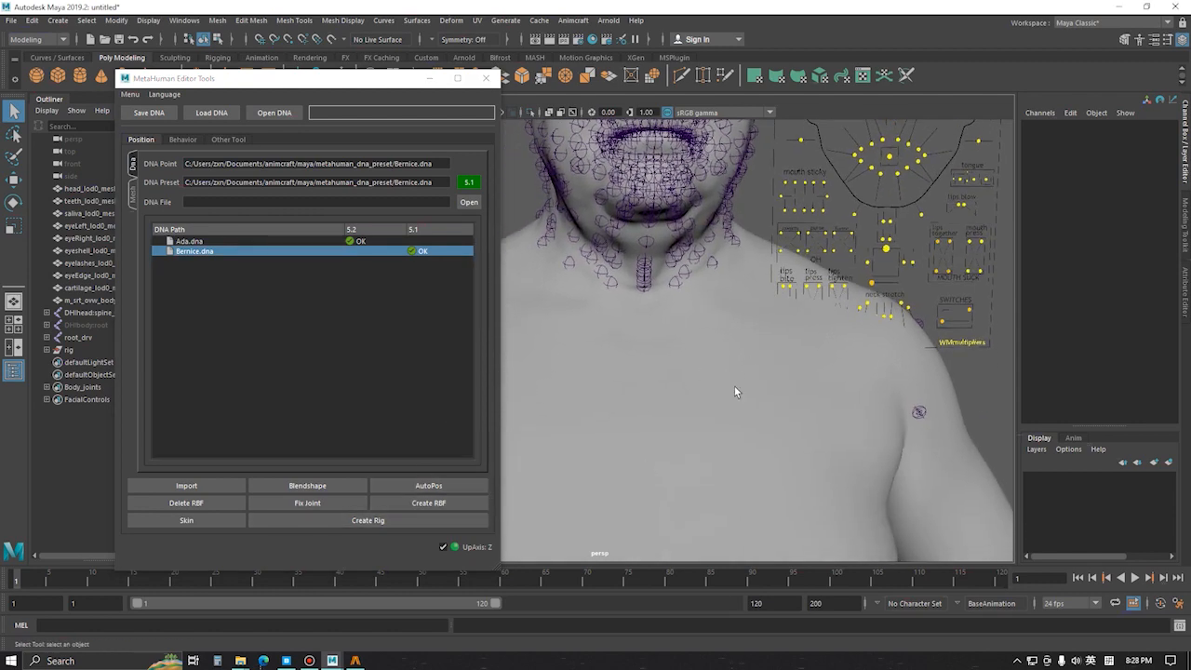
{"action": "scroll", "coordinate": [719, 363], "scroll_direction": "down", "scroll_amount": 3}
{"action": "middle_click_drag", "start_coordinate": [698, 296], "coordinate": [734, 433], "text": "alt"}
{"action": "scroll", "coordinate": [702, 405], "scroll_direction": "up", "scroll_amount": 3}
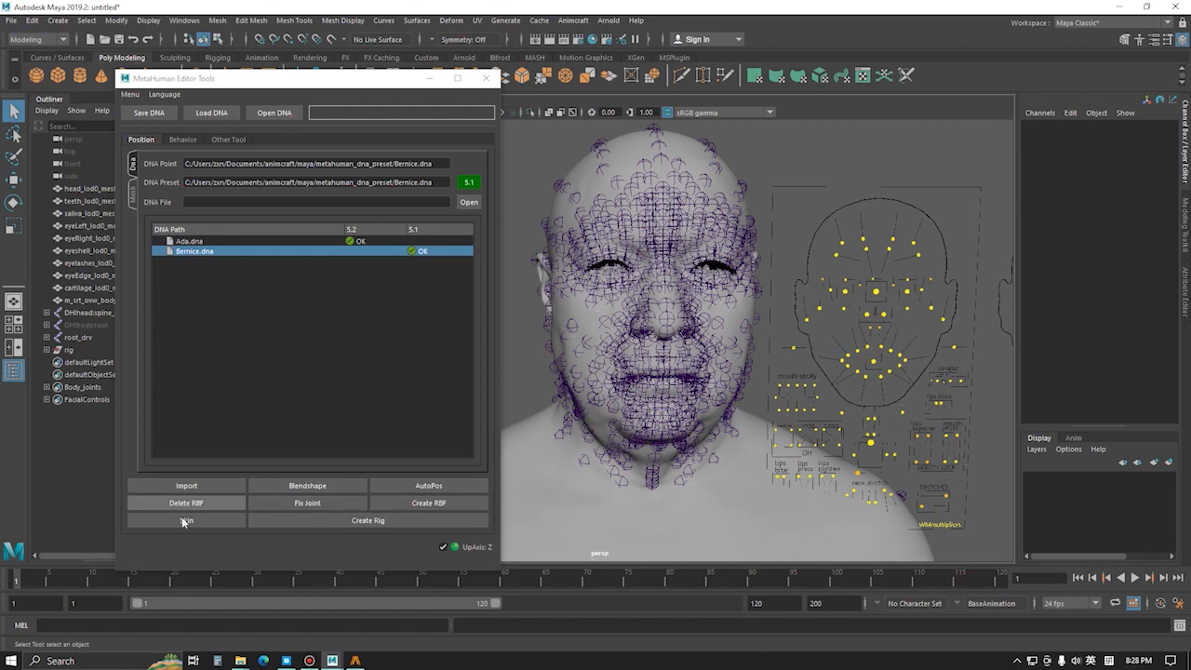
{"action": "scroll", "coordinate": [713, 415], "scroll_direction": "up", "scroll_amount": 2}
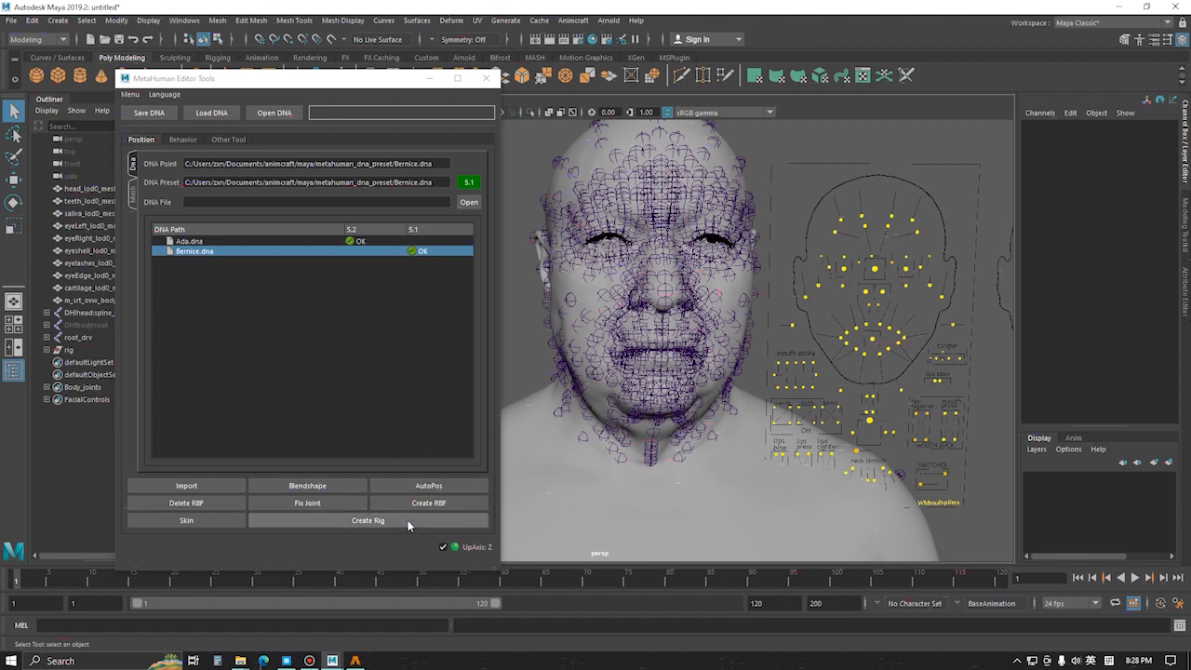
Select the CTRL_C_mouth control on the facial control board with the Move tool.
{"action": "left_click", "coordinate": [872, 343]}
{"action": "key", "text": "w"}
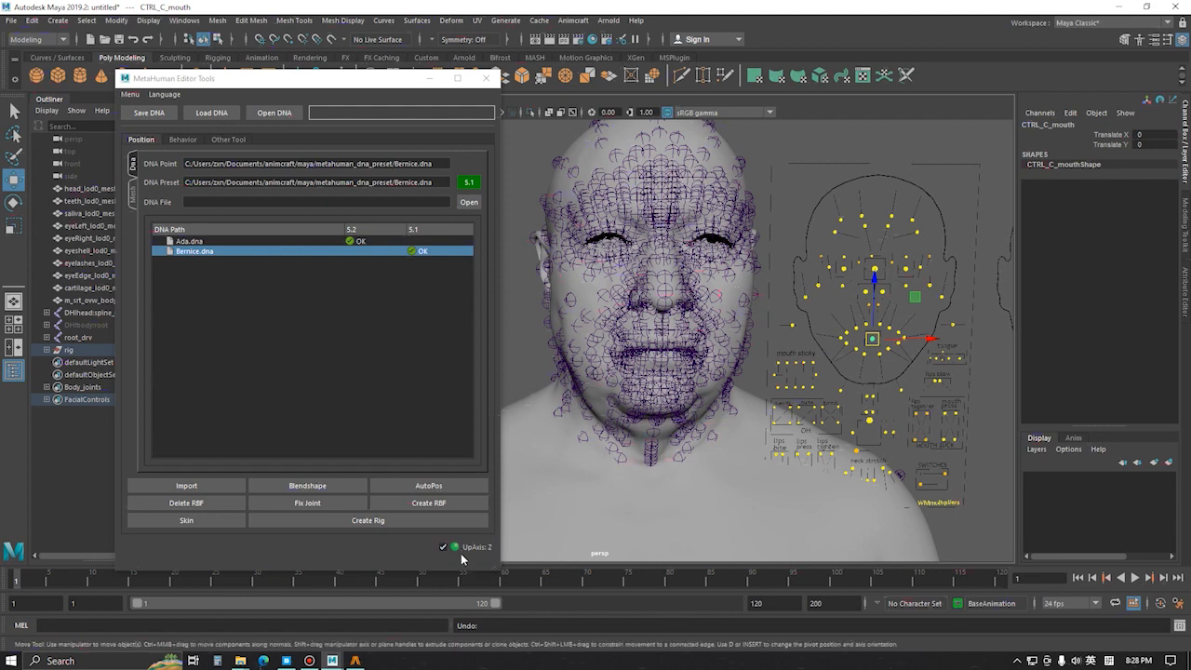
{"action": "scroll", "coordinate": [724, 442], "scroll_direction": "down", "scroll_amount": 2}
Switch the scene's up axis to Y and back to Z.
{"action": "left_click", "coordinate": [473, 552]}
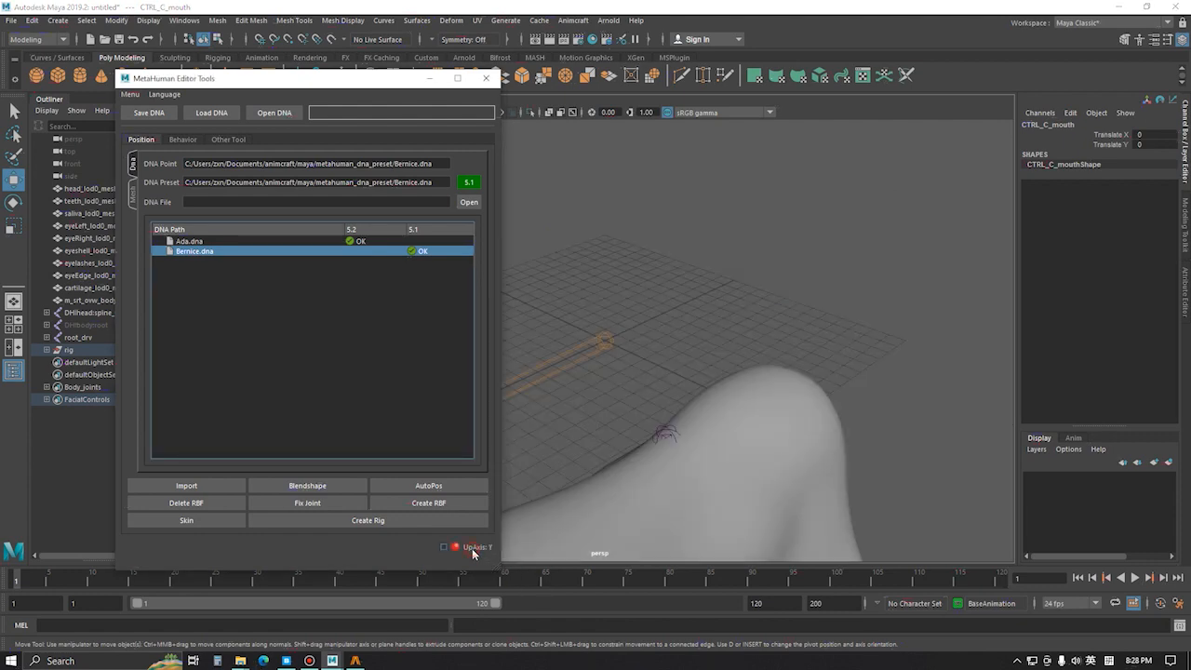
{"action": "left_click", "coordinate": [473, 552]}
Examine the character's full body from the feet up to the head, including the joints in the arms and legs.
{"action": "scroll", "coordinate": [642, 299], "scroll_direction": "down", "scroll_amount": 3}
{"action": "middle_click_drag", "start_coordinate": [726, 153], "coordinate": [784, 348], "text": "alt"}
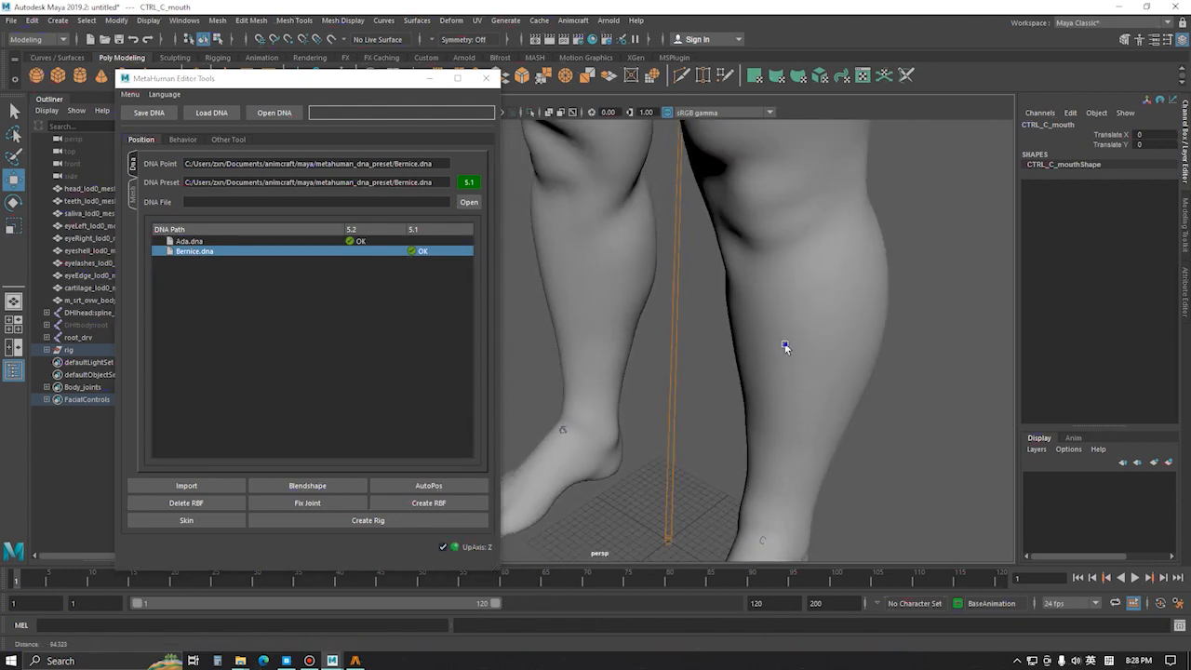
{"action": "scroll", "coordinate": [763, 325], "scroll_direction": "down", "scroll_amount": 2}
{"action": "middle_click_drag", "start_coordinate": [709, 233], "coordinate": [697, 418], "text": "alt"}
{"action": "scroll", "coordinate": [641, 342], "scroll_direction": "down", "scroll_amount": 1}
{"action": "middle_click_drag", "start_coordinate": [717, 170], "coordinate": [745, 376], "text": "alt"}
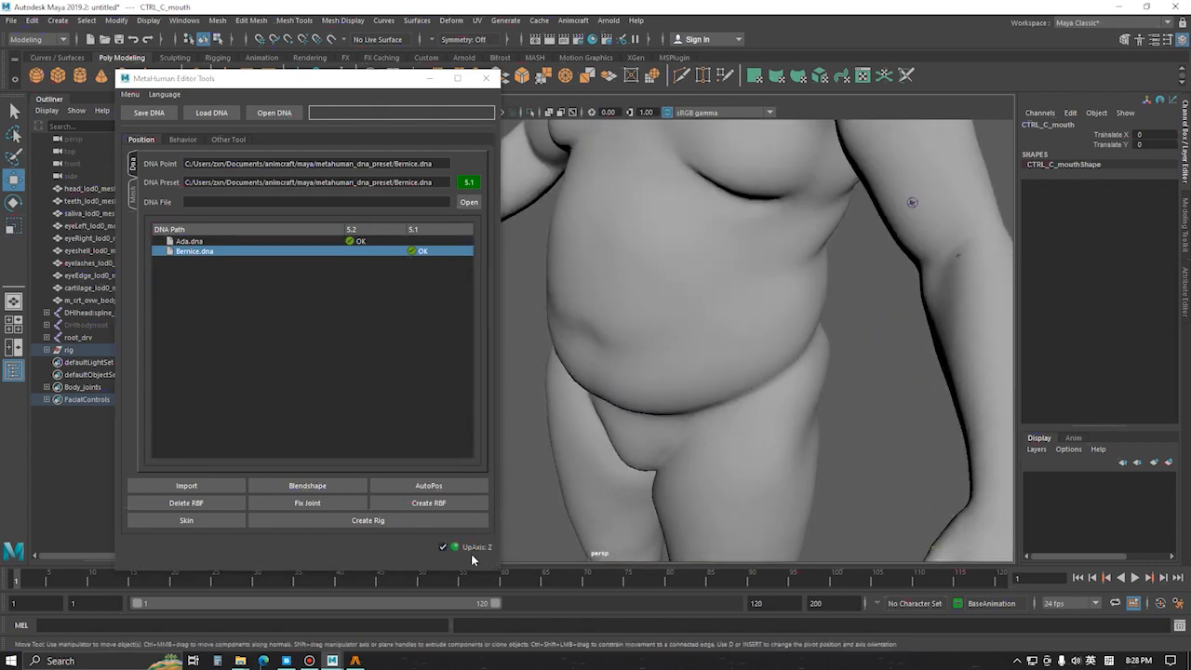
{"action": "middle_click_drag", "start_coordinate": [756, 279], "coordinate": [764, 362], "text": "alt"}
{"action": "middle_click_drag", "start_coordinate": [755, 200], "coordinate": [753, 367], "text": "alt"}
{"action": "left_click_drag", "start_coordinate": [754, 367], "coordinate": [710, 364], "text": "alt"}
{"action": "scroll", "coordinate": [711, 372], "scroll_direction": "down", "scroll_amount": 2}
{"action": "scroll", "coordinate": [716, 393], "scroll_direction": "down", "scroll_amount": 4}
{"action": "left_click_drag", "start_coordinate": [720, 439], "coordinate": [721, 458], "text": "alt"}
{"action": "middle_click_drag", "start_coordinate": [720, 460], "coordinate": [722, 307], "text": "alt"}
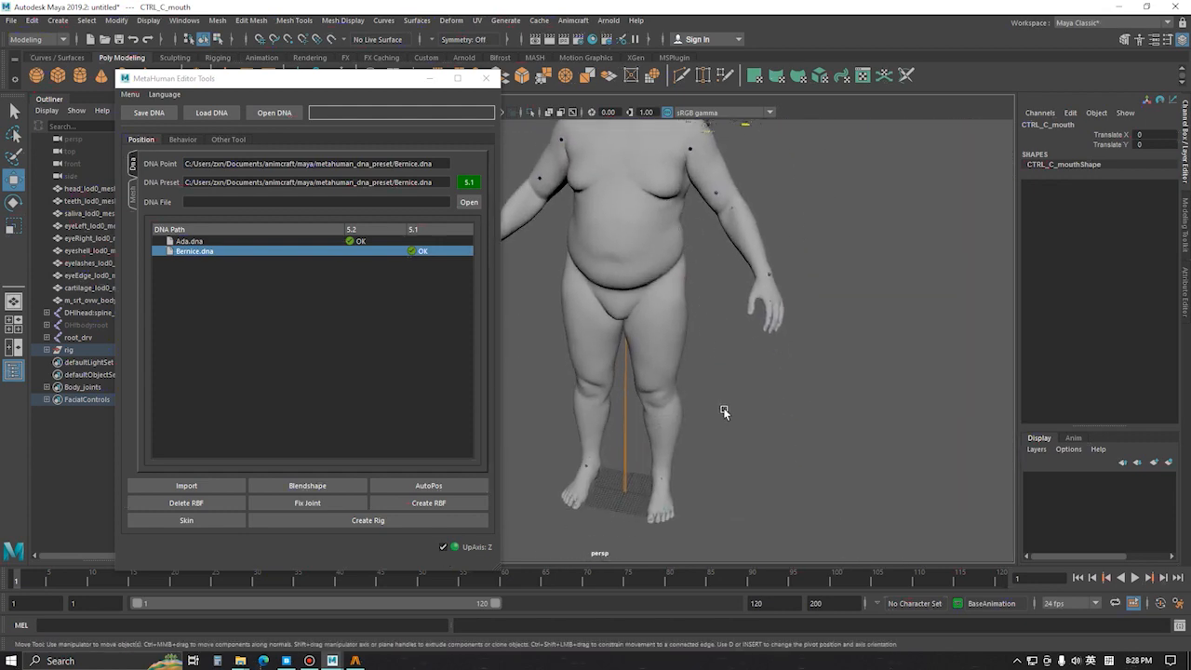
{"action": "left_click_drag", "start_coordinate": [724, 410], "coordinate": [703, 402], "text": "alt"}
{"action": "middle_click_drag", "start_coordinate": [715, 410], "coordinate": [717, 391], "text": "alt"}
{"action": "middle_click_drag", "start_coordinate": [715, 224], "coordinate": [710, 394], "text": "alt"}
{"action": "scroll", "coordinate": [710, 394], "scroll_direction": "up", "scroll_amount": 2}
{"action": "middle_click_drag", "start_coordinate": [707, 350], "coordinate": [695, 410], "text": "alt"}
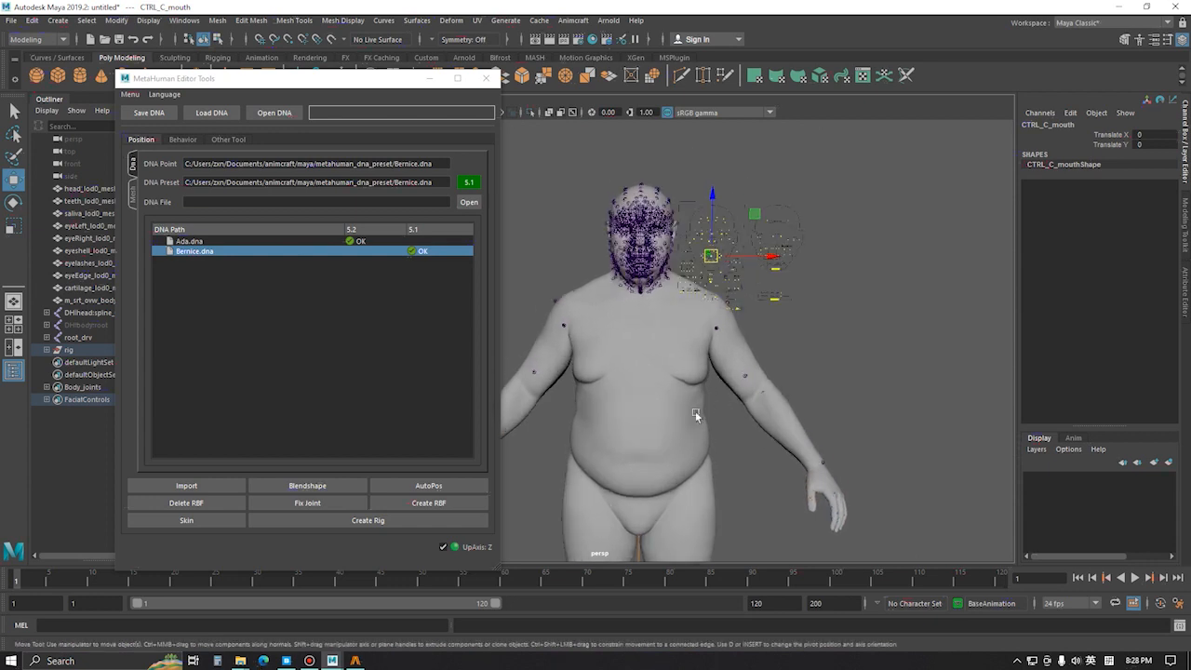
{"action": "left_click_drag", "start_coordinate": [696, 410], "coordinate": [708, 358], "text": "alt"}
{"action": "middle_click_drag", "start_coordinate": [709, 357], "coordinate": [747, 294], "text": "alt"}
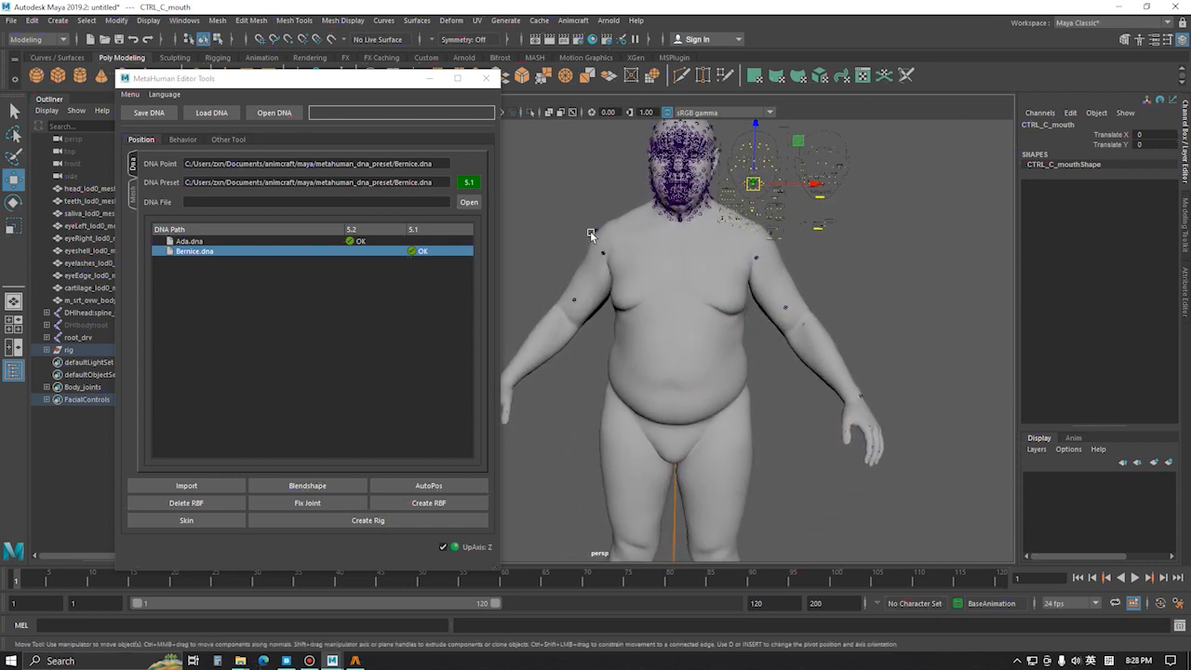
Open the Behavior tools and examine their control, joint and blendshape lists alongside the face joints and control boards.
{"action": "left_click", "coordinate": [184, 139]}
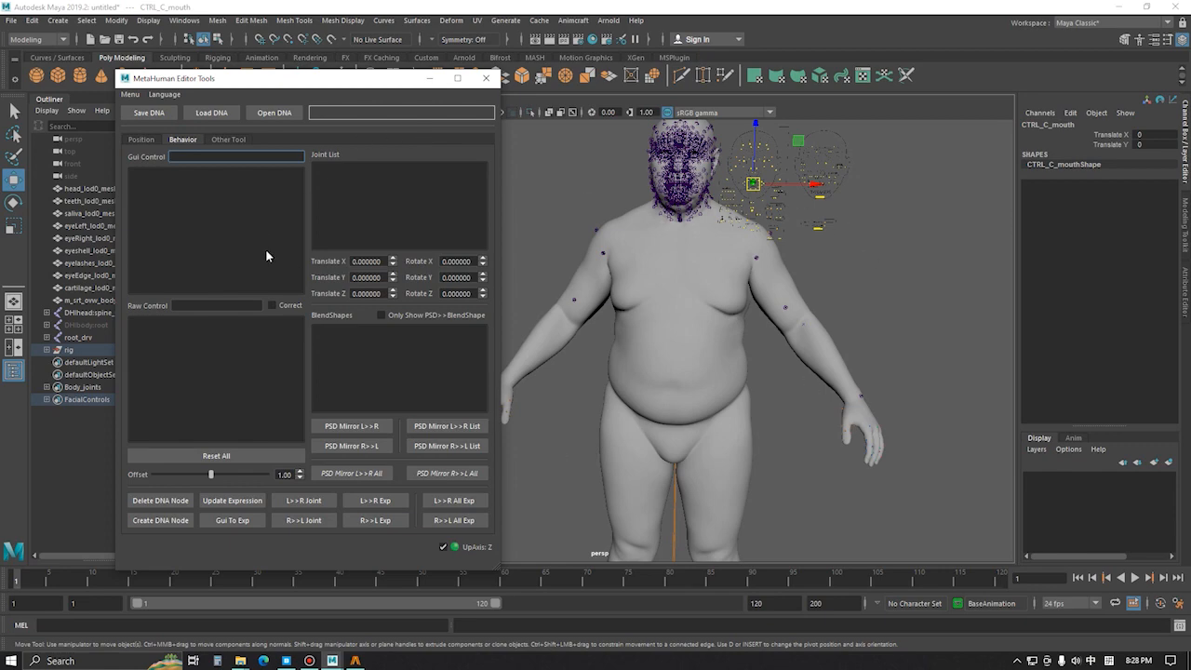
{"action": "middle_click_drag", "start_coordinate": [724, 345], "coordinate": [724, 447], "text": "alt"}
{"action": "scroll", "coordinate": [721, 343], "scroll_direction": "up", "scroll_amount": 5}
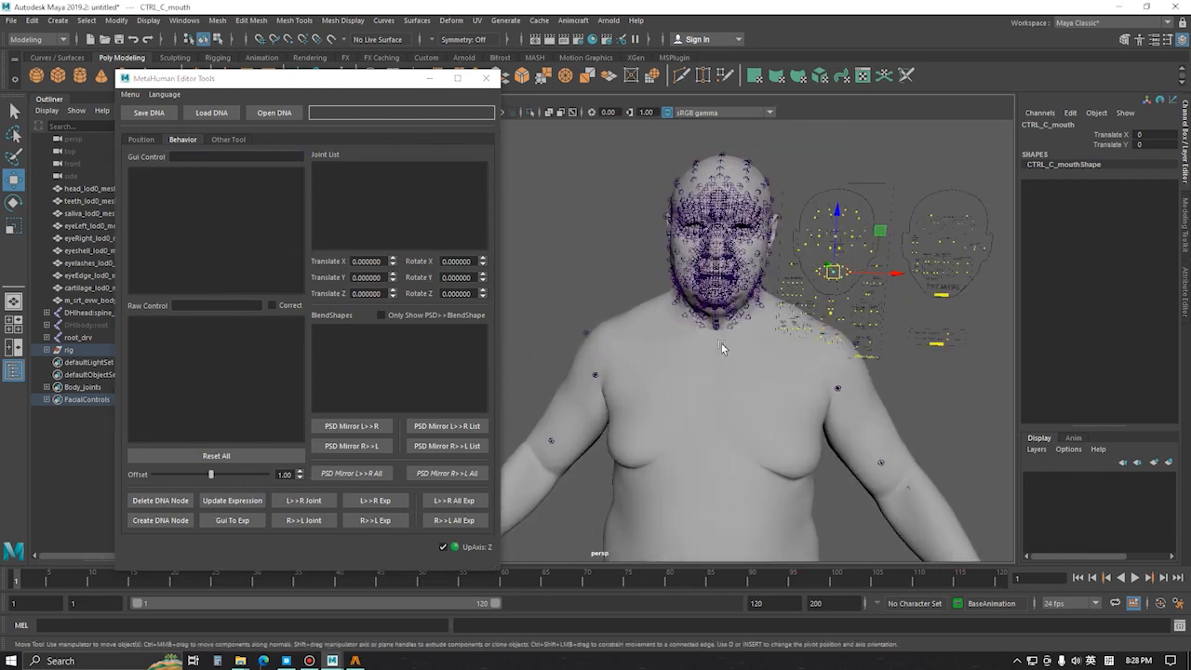
{"action": "left_click_drag", "start_coordinate": [721, 343], "coordinate": [673, 372], "text": "alt"}
{"action": "middle_click_drag", "start_coordinate": [752, 328], "coordinate": [694, 326], "text": "alt"}
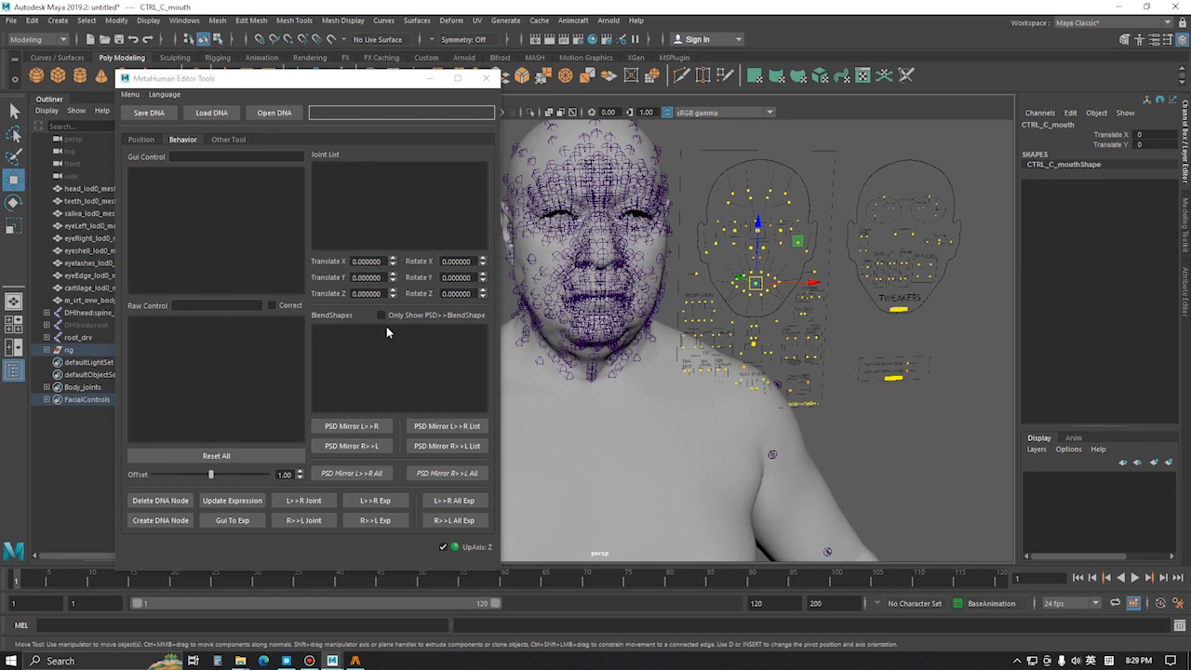
{"action": "left_click_drag", "start_coordinate": [645, 411], "coordinate": [683, 412], "text": "alt"}
{"action": "middle_click_drag", "start_coordinate": [683, 411], "coordinate": [723, 382], "text": "alt"}
{"action": "left_click", "coordinate": [202, 213]}
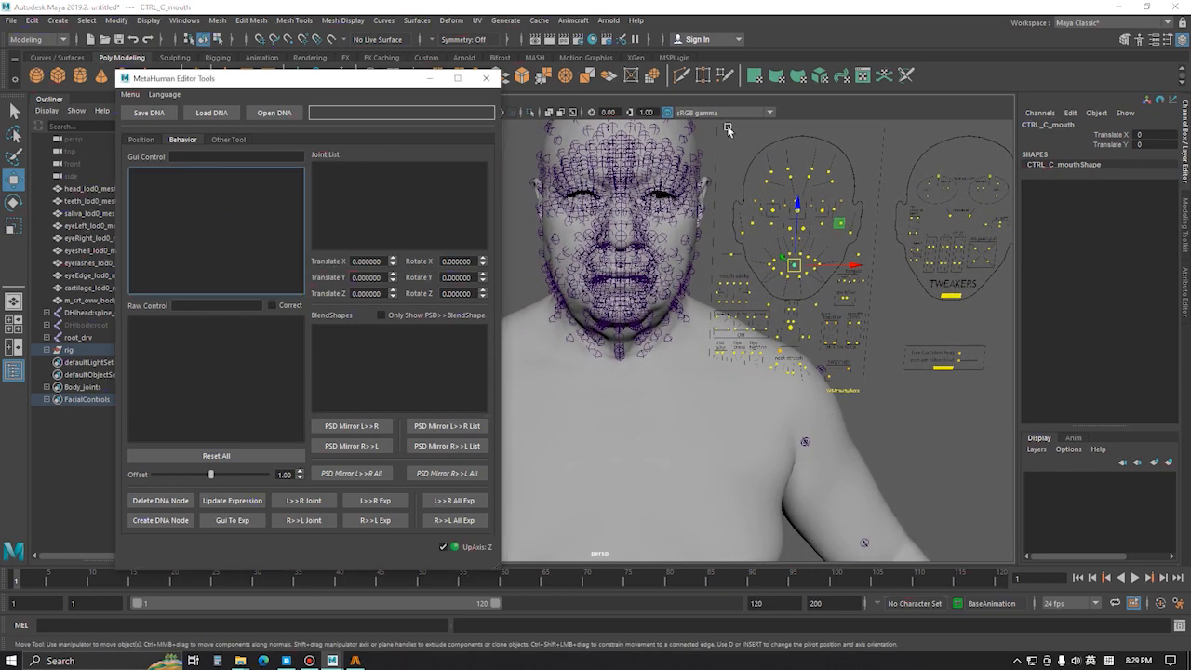
{"action": "left_click_drag", "start_coordinate": [809, 248], "coordinate": [777, 184], "text": "alt"}
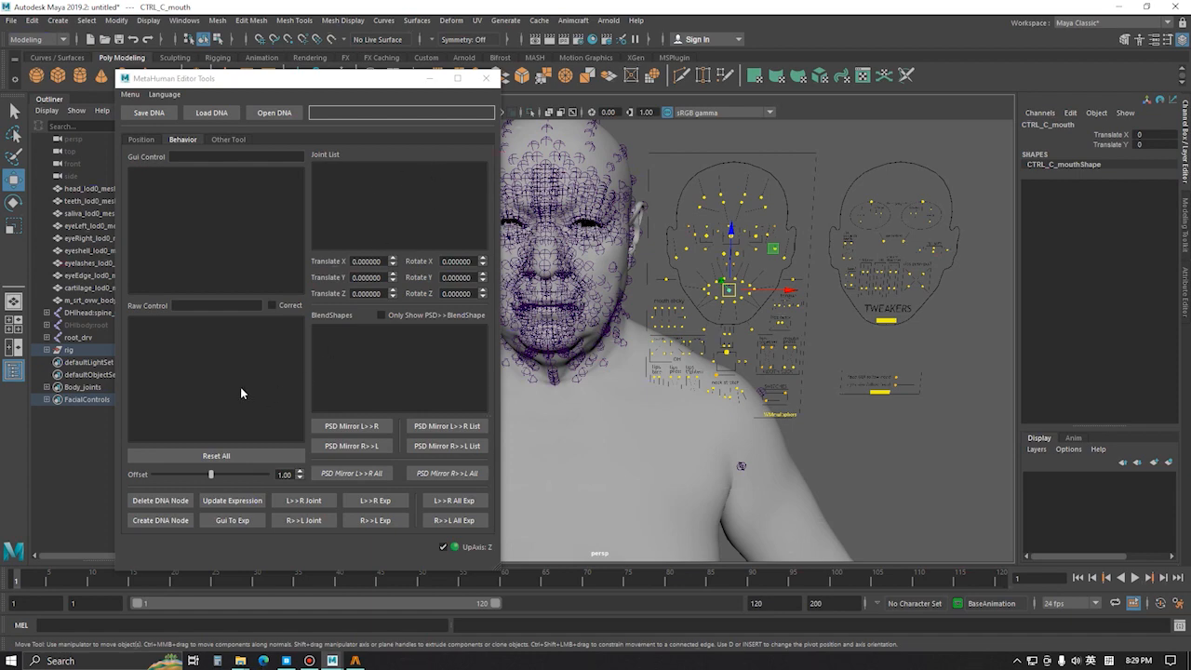
{"action": "middle_click_drag", "start_coordinate": [702, 414], "coordinate": [744, 367], "text": "alt"}
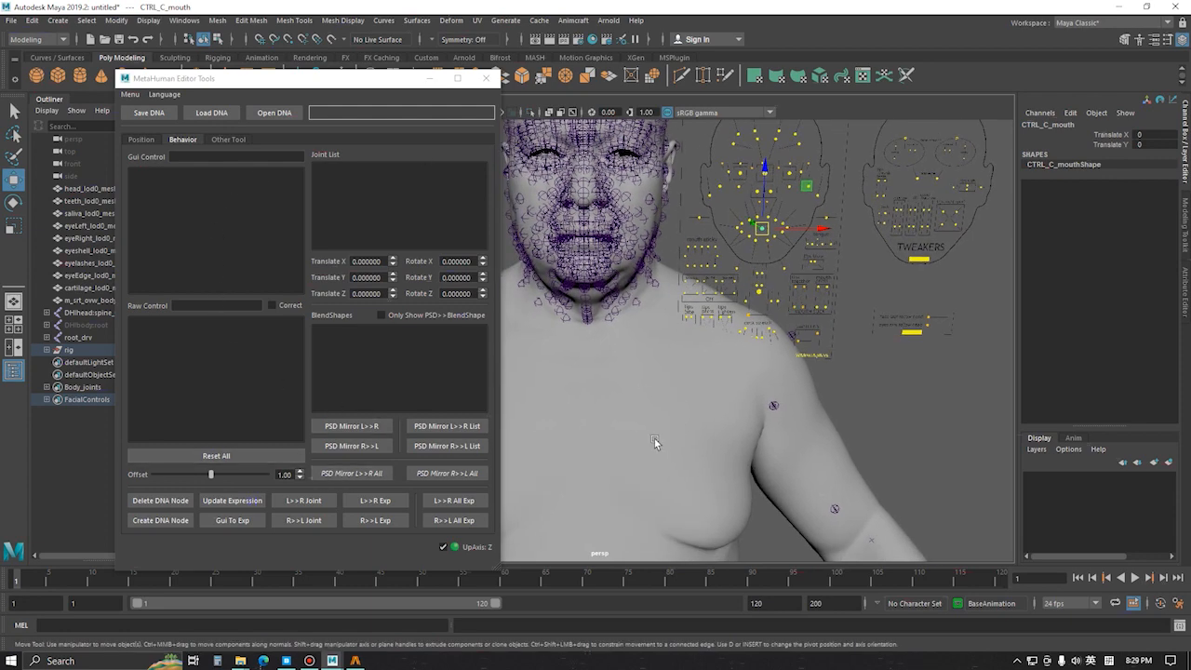
{"action": "middle_click_drag", "start_coordinate": [654, 439], "coordinate": [662, 425], "text": "alt"}
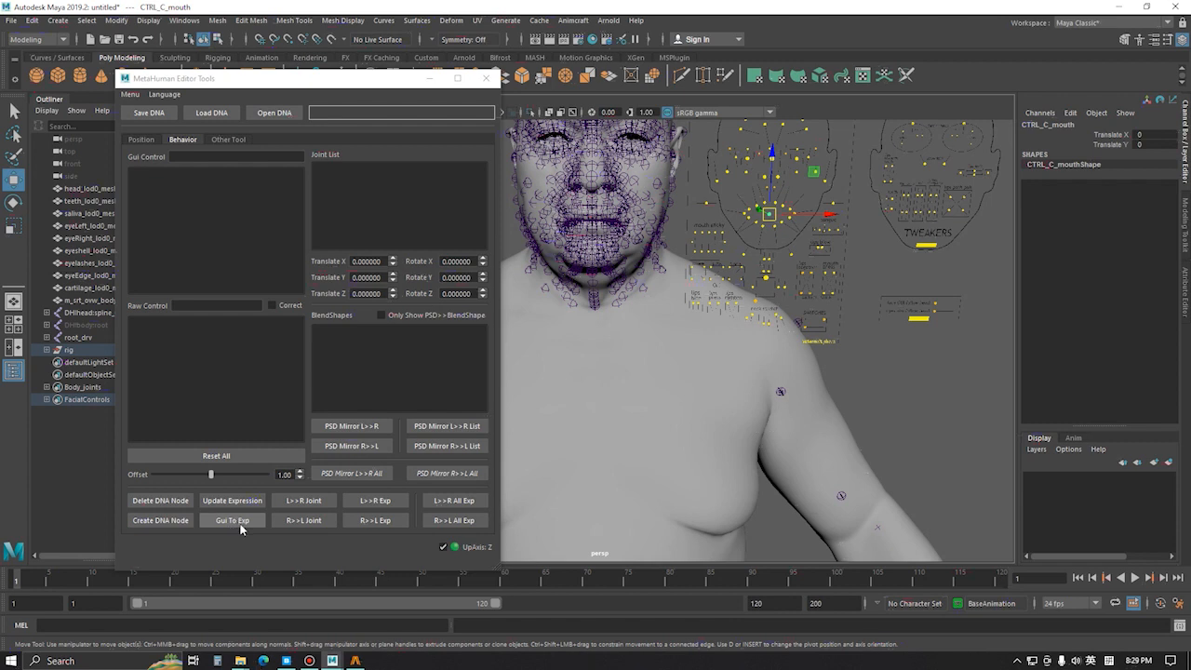
Select the CTRL_C_jaw control and review the expression and PSD mirroring commands of the Behavior tools.
{"action": "left_click", "coordinate": [769, 277]}
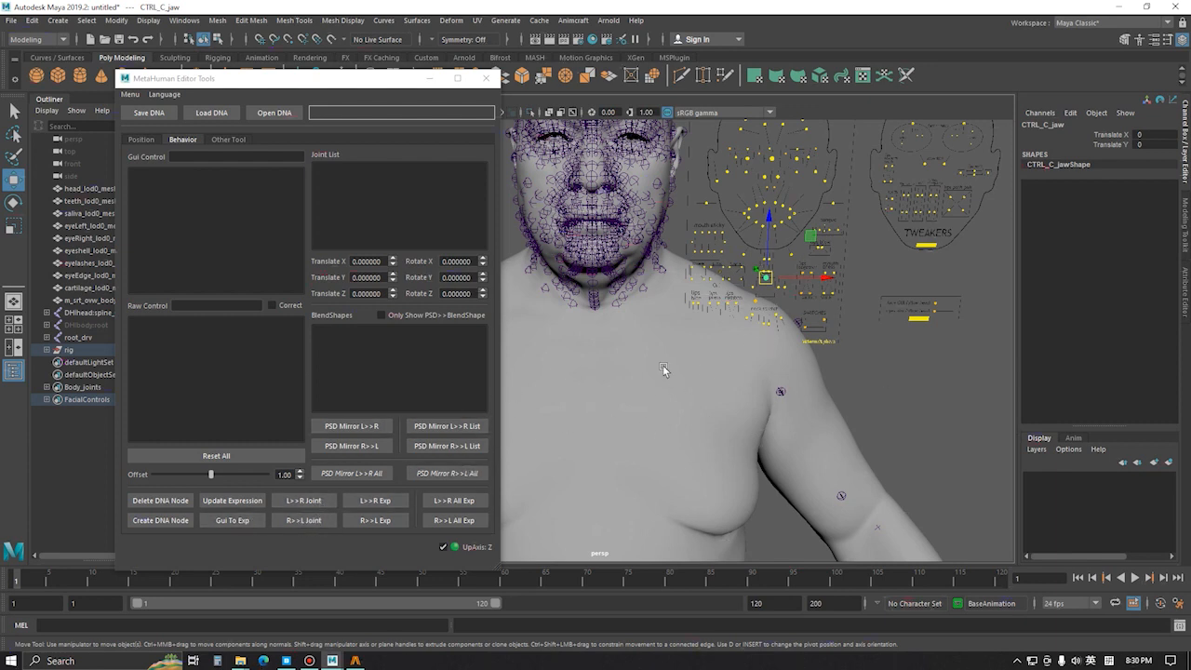
{"action": "left_click", "coordinate": [398, 527]}
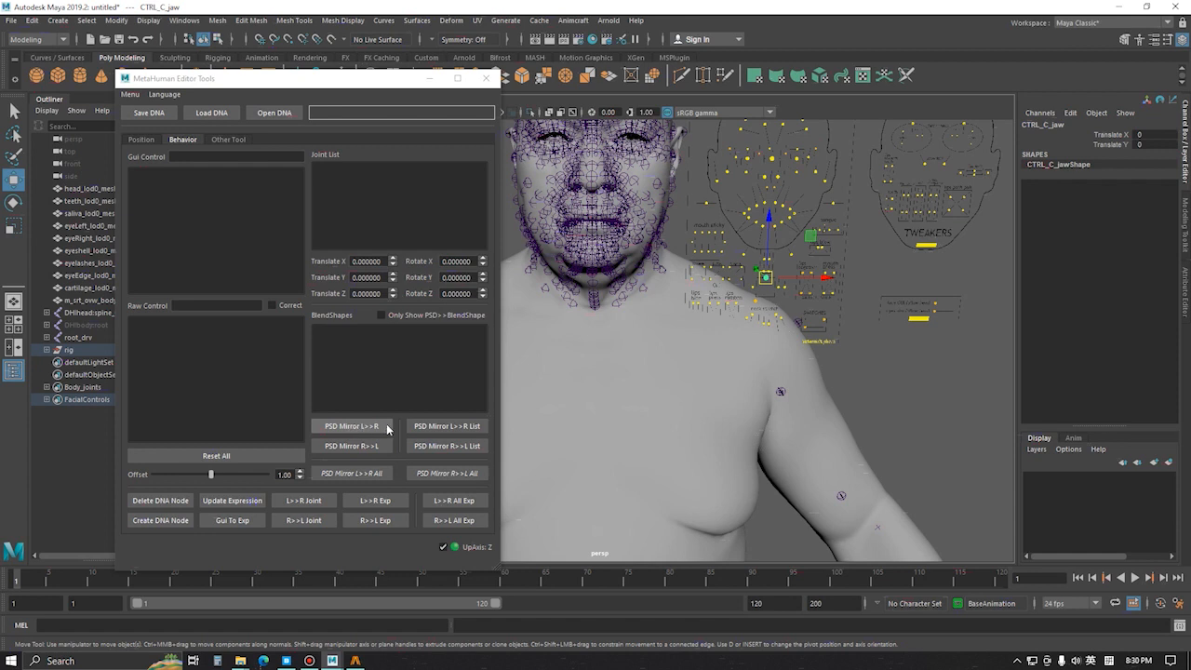
{"action": "left_click", "coordinate": [351, 428]}
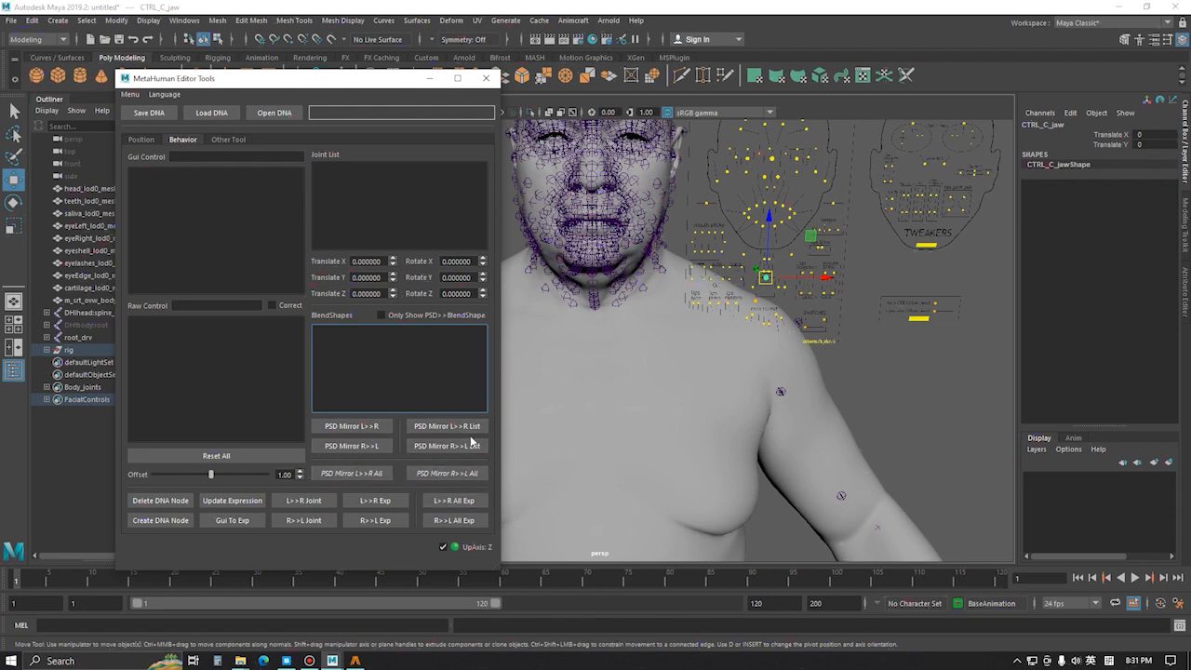
{"action": "middle_click_drag", "start_coordinate": [728, 419], "coordinate": [776, 387], "text": "alt"}
{"action": "middle_click_drag", "start_coordinate": [698, 375], "coordinate": [680, 389], "text": "alt"}
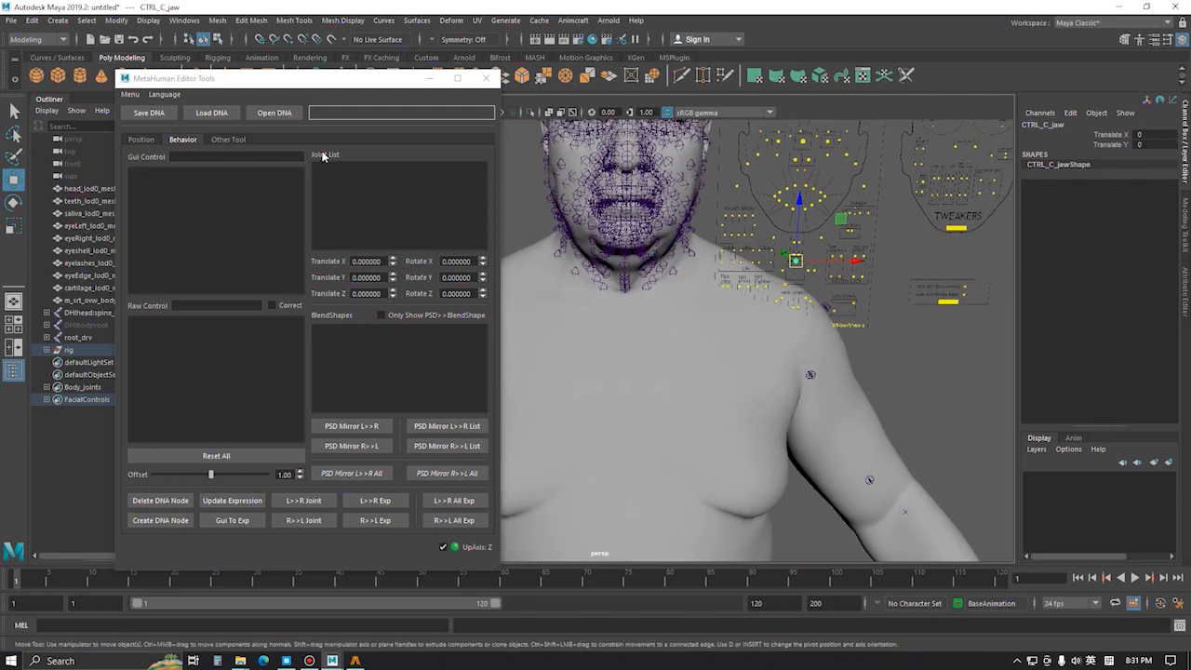
Open the Other Tool page and review its blendshape renaming, face joint tidying and finger axis commands.
{"action": "left_click", "coordinate": [228, 141]}
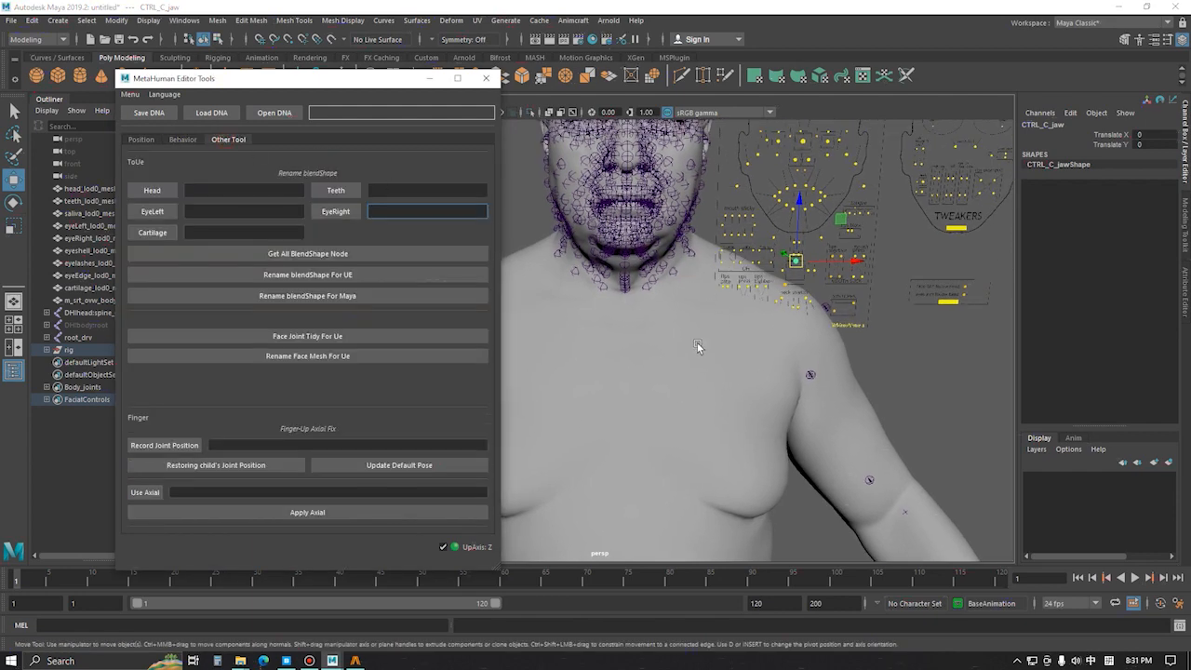
{"action": "middle_click_drag", "start_coordinate": [697, 343], "coordinate": [718, 350], "text": "alt"}
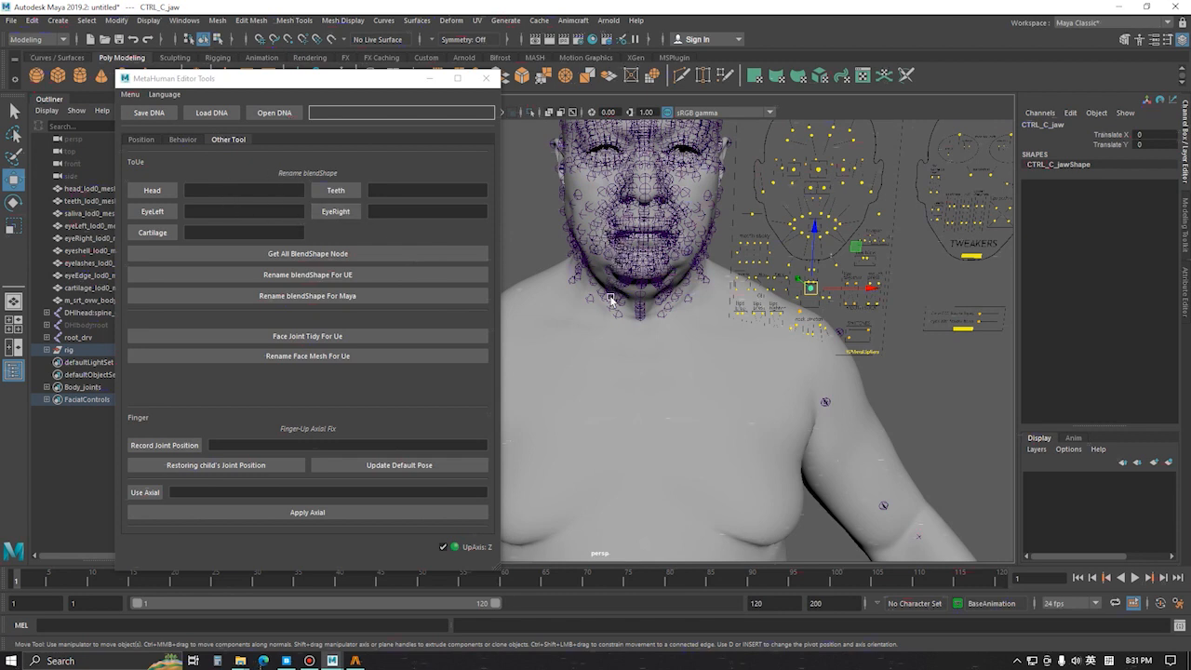
{"action": "middle_click_drag", "start_coordinate": [642, 315], "coordinate": [638, 320], "text": "alt"}
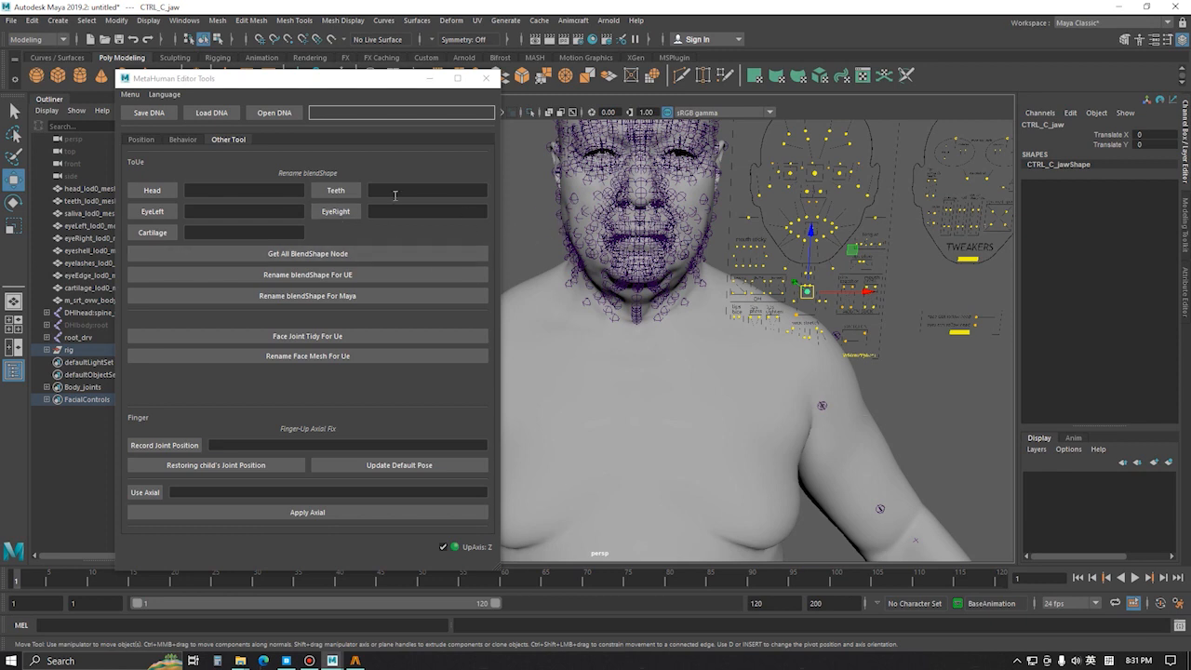
{"action": "left_click", "coordinate": [256, 190]}
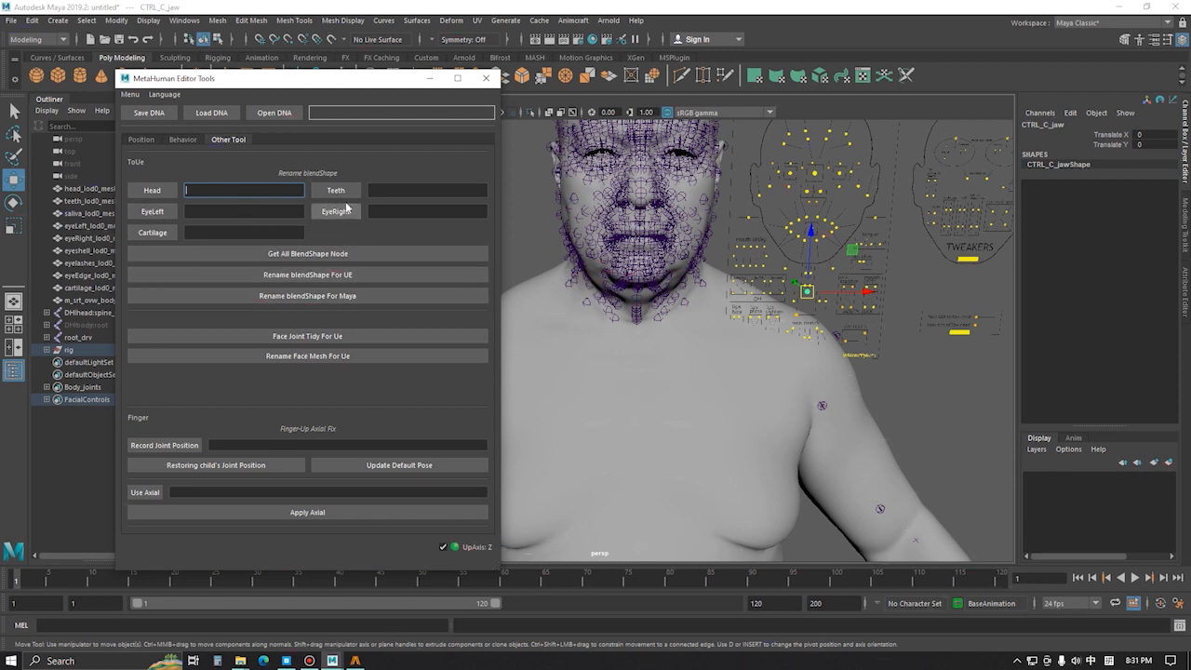
Generate the facial blendshapes from the Bernice.dna preset with the Blendshape command of the Position tools.
{"action": "left_click", "coordinate": [92, 190]}
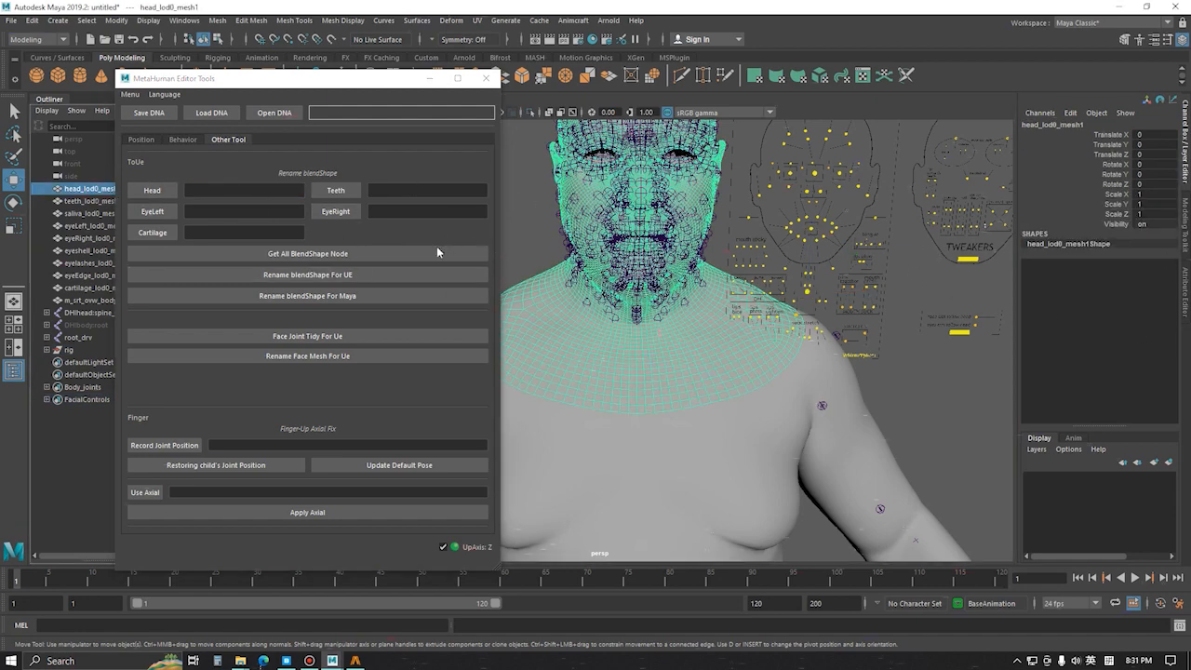
{"action": "left_click", "coordinate": [147, 139]}
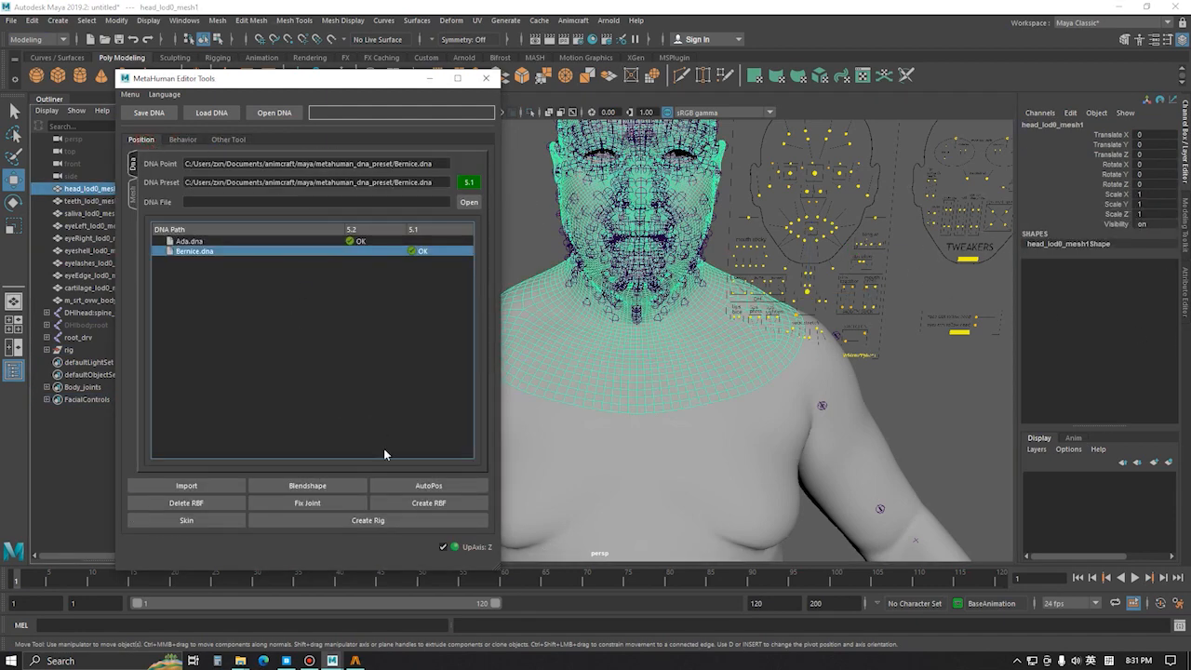
{"action": "left_click", "coordinate": [307, 486]}
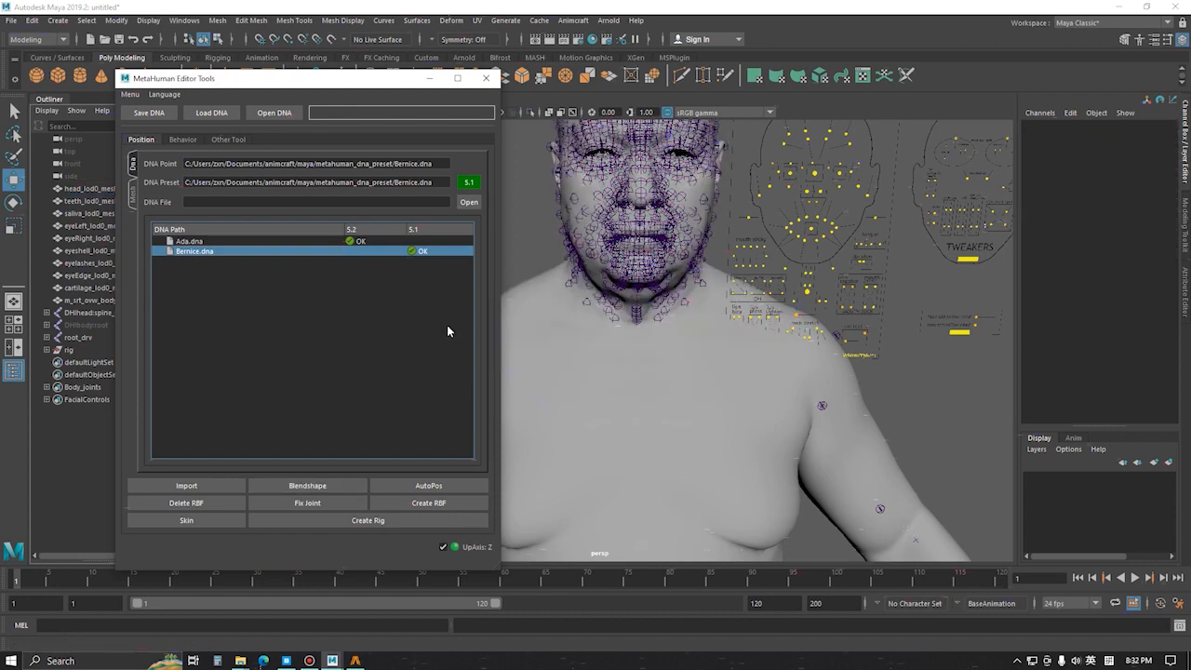
Select head_lod0_mesh1 and examine the full list of targets in its head_lod0_mesh_blendShapes node.
{"action": "left_click", "coordinate": [88, 189]}
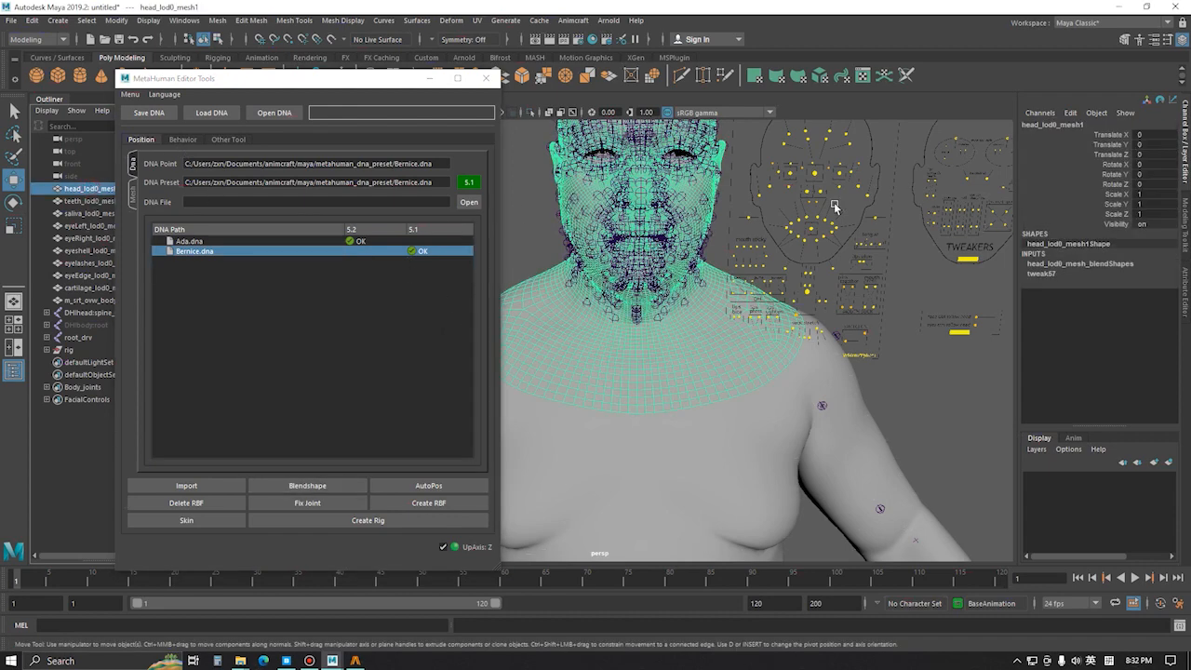
{"action": "left_click", "coordinate": [1075, 267]}
{"action": "scroll", "coordinate": [1155, 381], "scroll_direction": "down", "scroll_amount": 10}
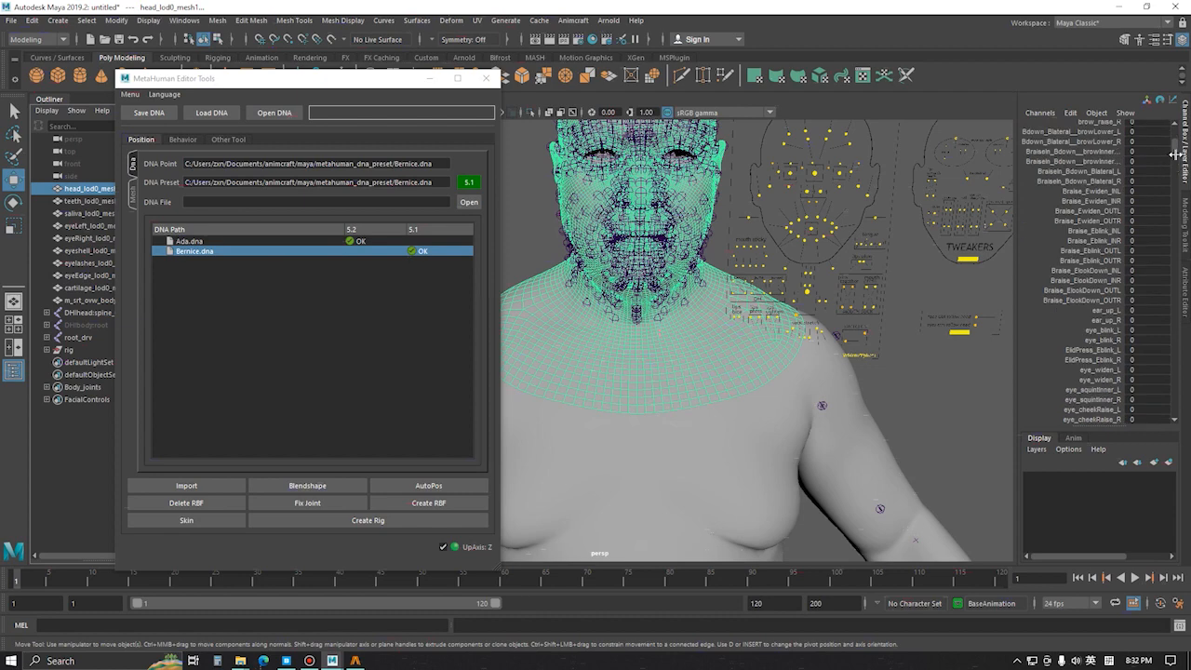
{"action": "left_click_drag", "start_coordinate": [1172, 188], "coordinate": [1160, 109]}
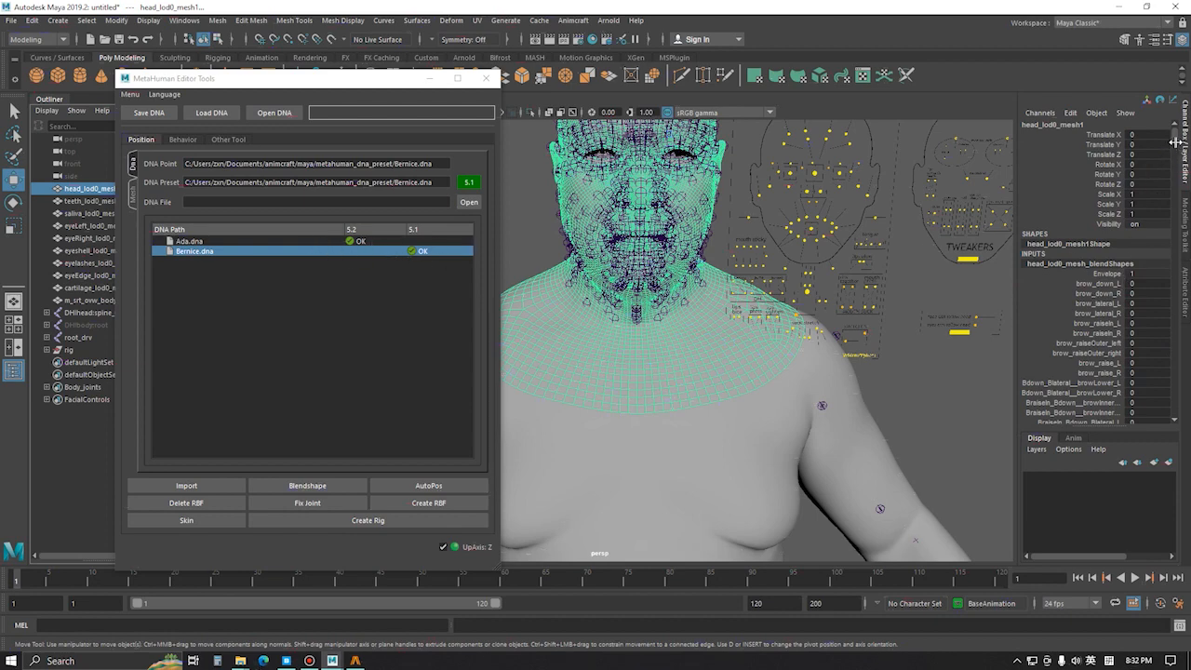
{"action": "left_click_drag", "start_coordinate": [1174, 145], "coordinate": [1157, 356]}
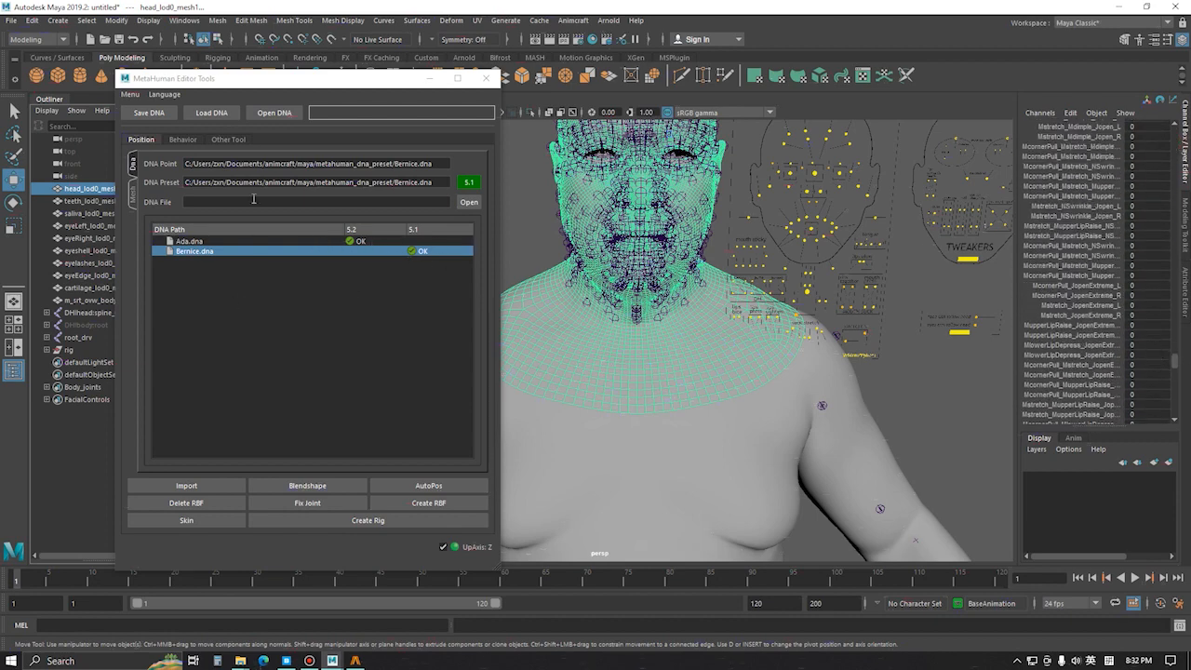
Fetch all blendshape nodes for the head, teeth, eyes and cartilage into the blendshape renaming tool.
{"action": "left_click", "coordinate": [228, 140]}
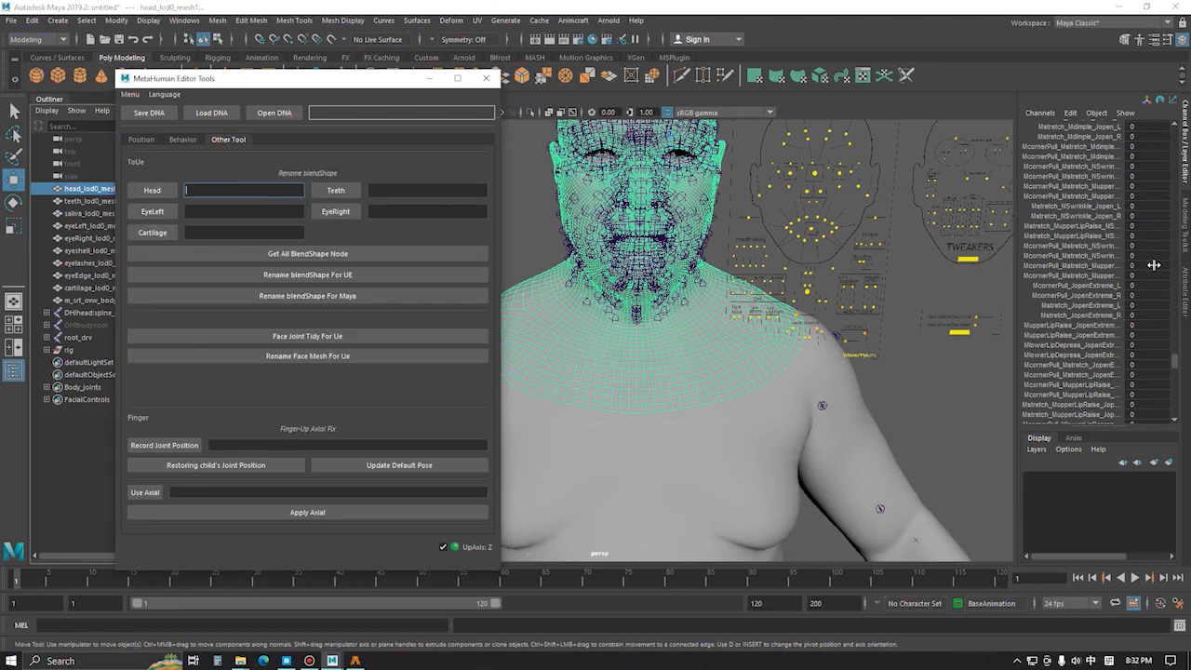
{"action": "left_click_drag", "start_coordinate": [1175, 363], "coordinate": [1170, 129]}
{"action": "left_click", "coordinate": [1102, 284]}
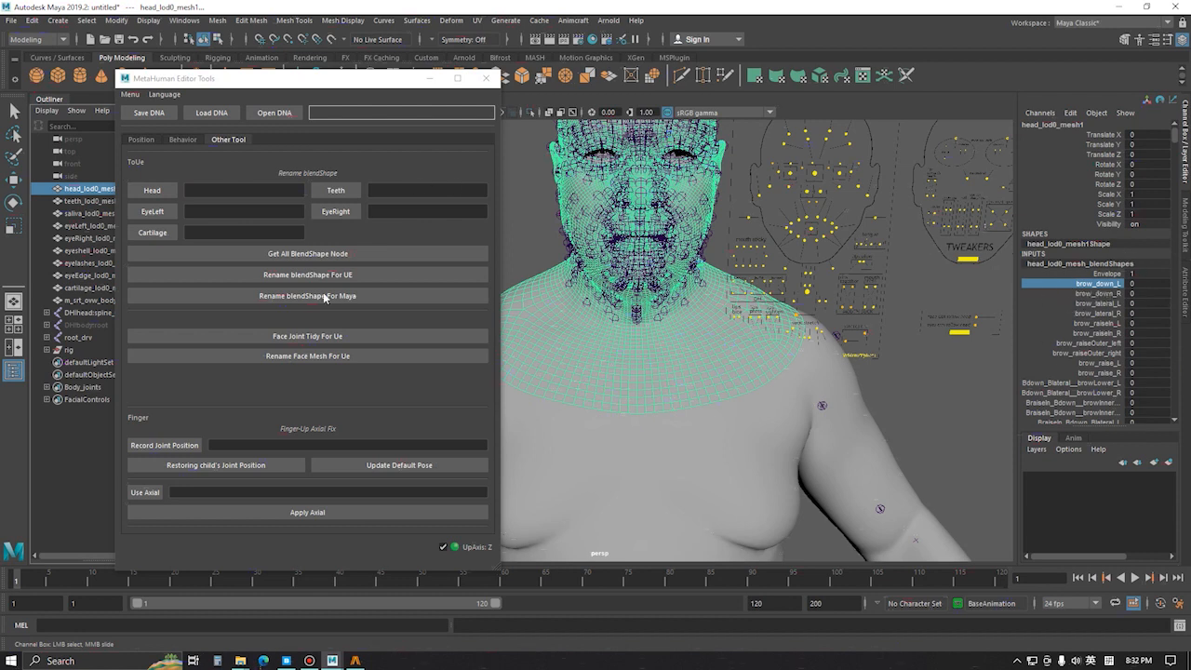
{"action": "left_click", "coordinate": [416, 259]}
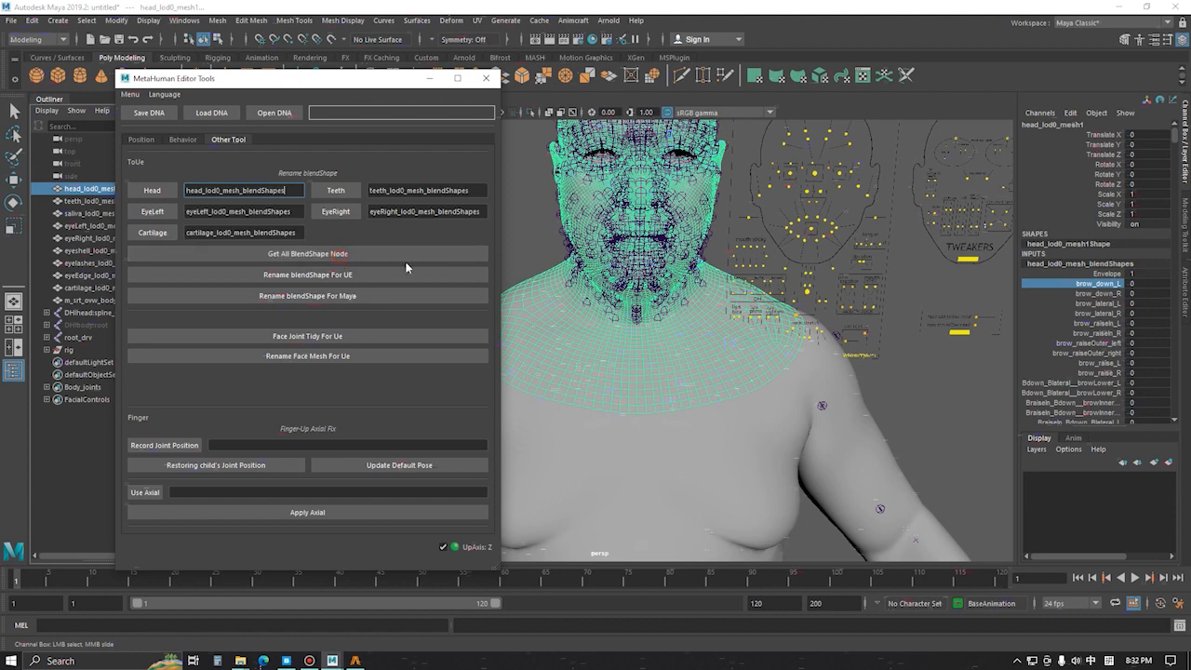
Rename the blendshape targets for UE and check the new names on the head mesh.
{"action": "left_click", "coordinate": [331, 284]}
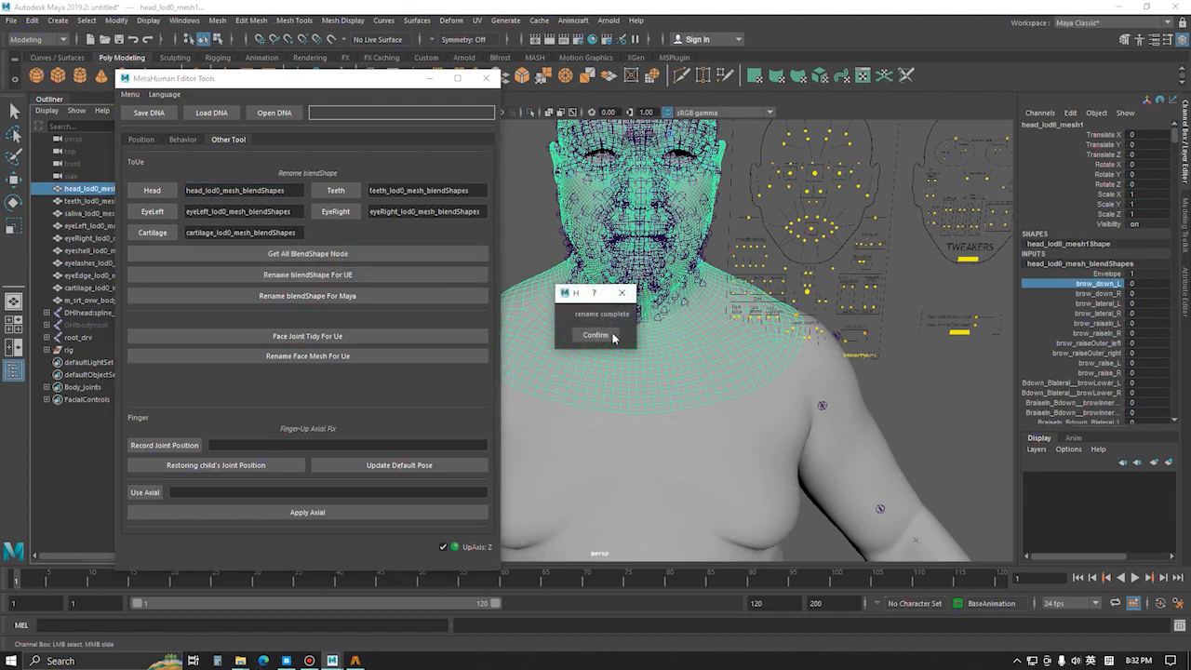
{"action": "left_click", "coordinate": [605, 337]}
{"action": "left_click", "coordinate": [1072, 284]}
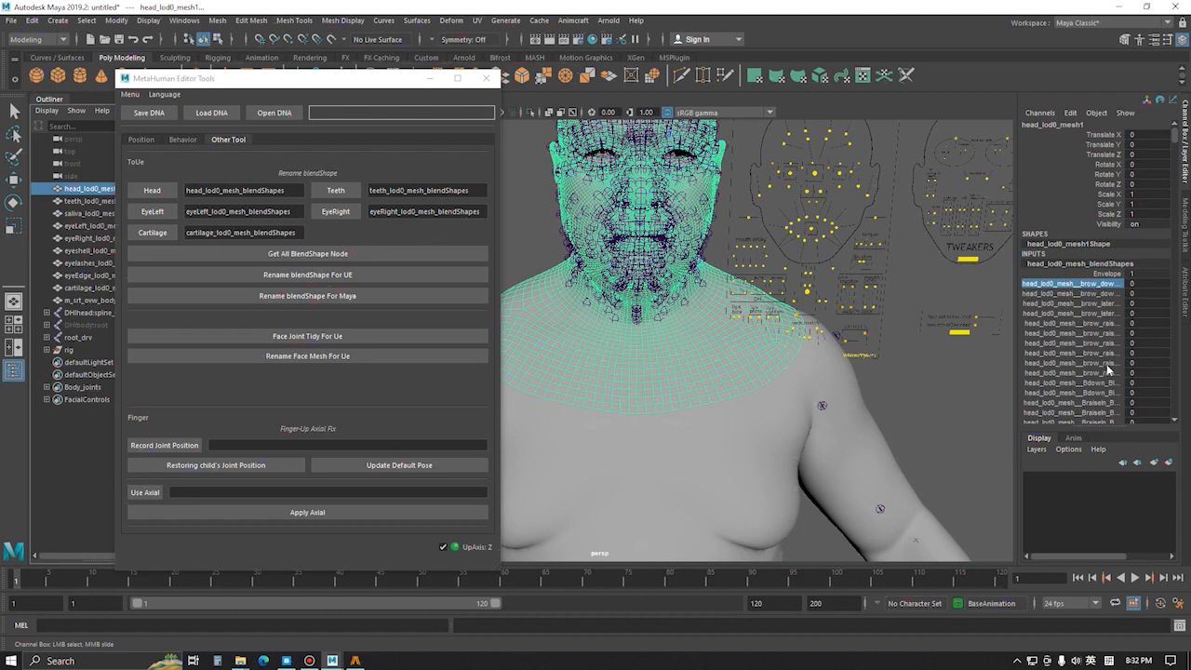
{"action": "scroll", "coordinate": [1107, 364], "scroll_direction": "down", "scroll_amount": 3}
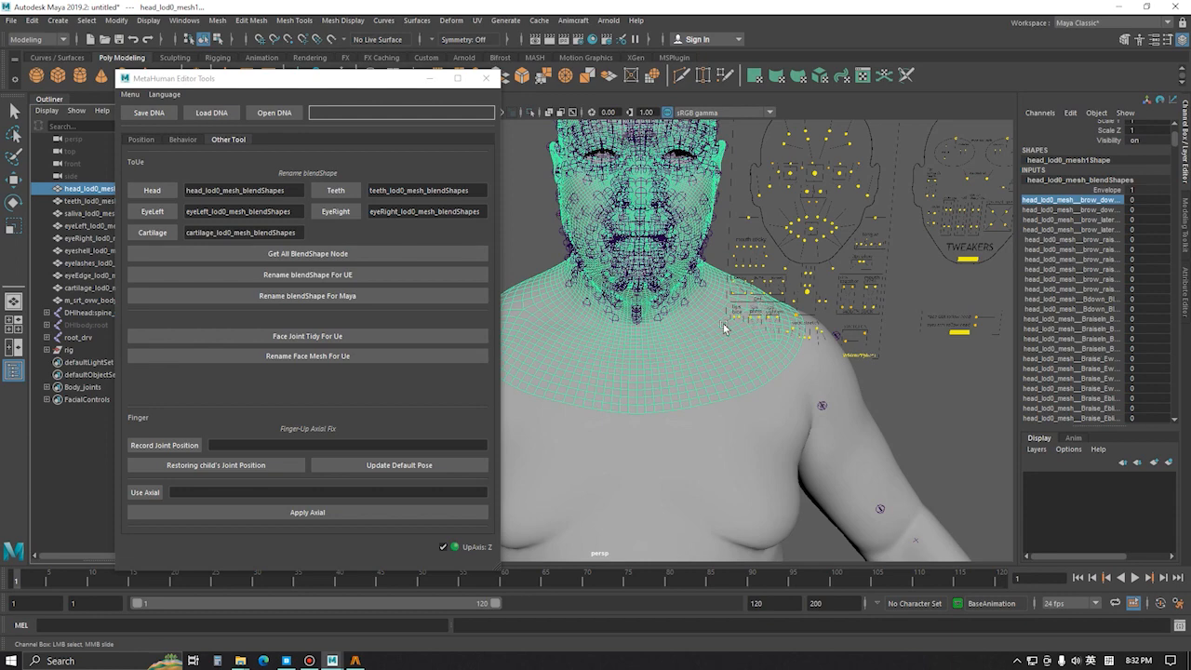
Rename the blendshape targets back to the Maya naming and check the brow targets on the head mesh.
{"action": "middle_click_drag", "start_coordinate": [724, 327], "coordinate": [713, 339], "text": "alt"}
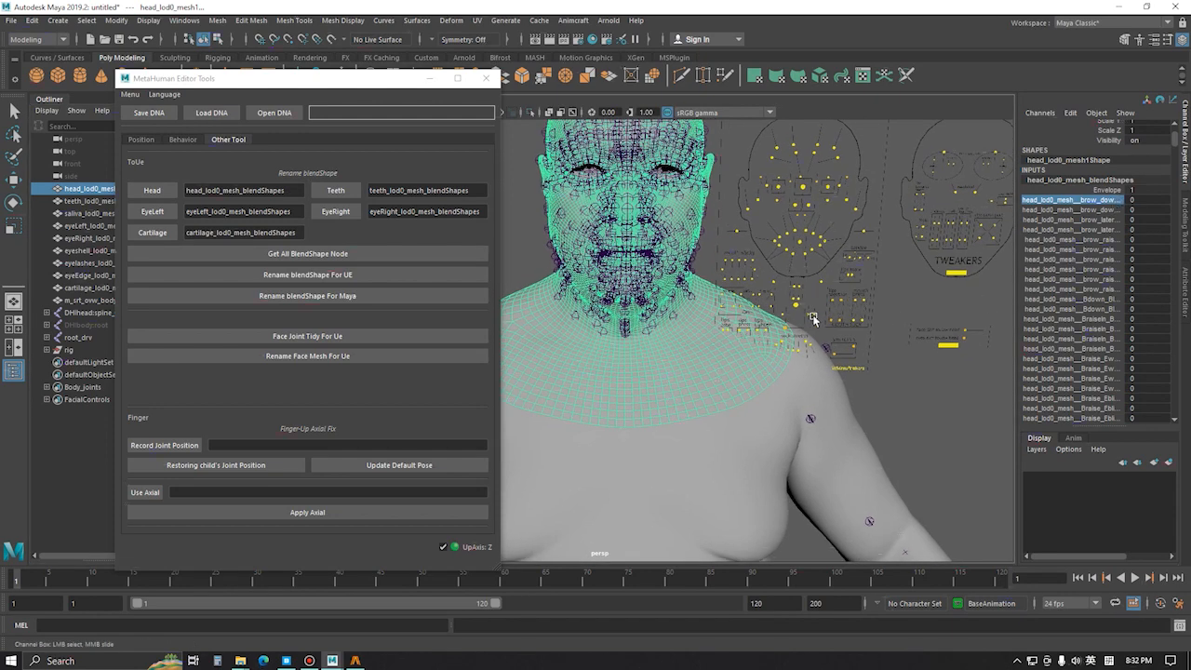
{"action": "left_click", "coordinate": [343, 296]}
{"action": "left_click", "coordinate": [596, 340]}
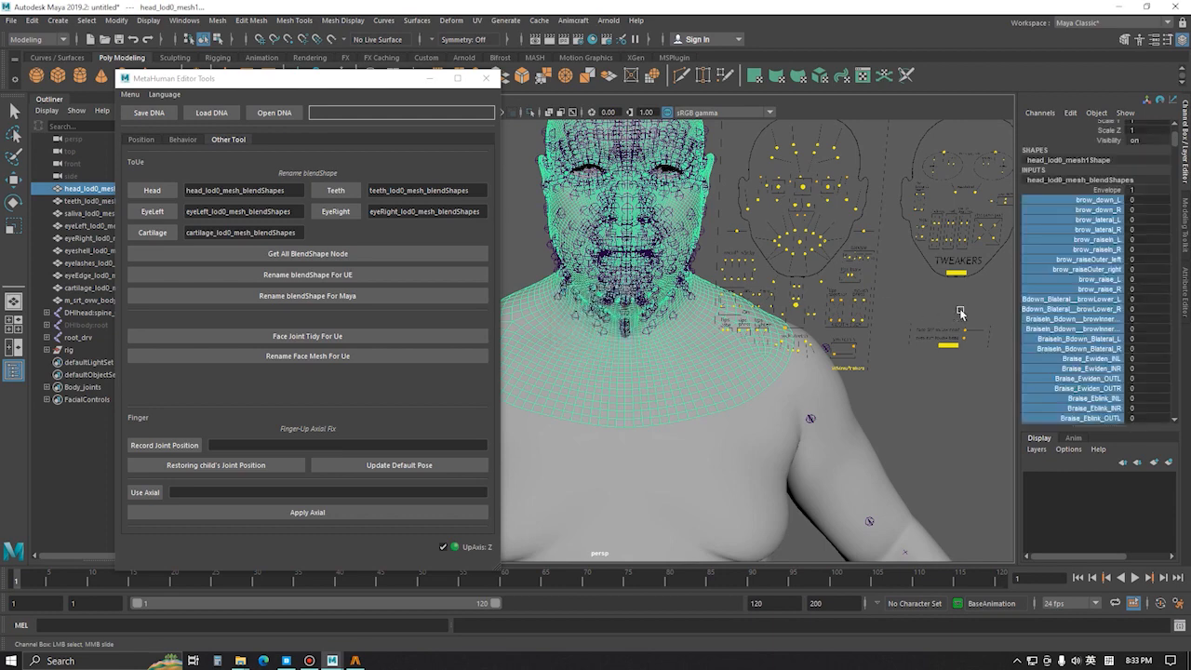
{"action": "left_click_drag", "start_coordinate": [1098, 201], "coordinate": [1094, 380]}
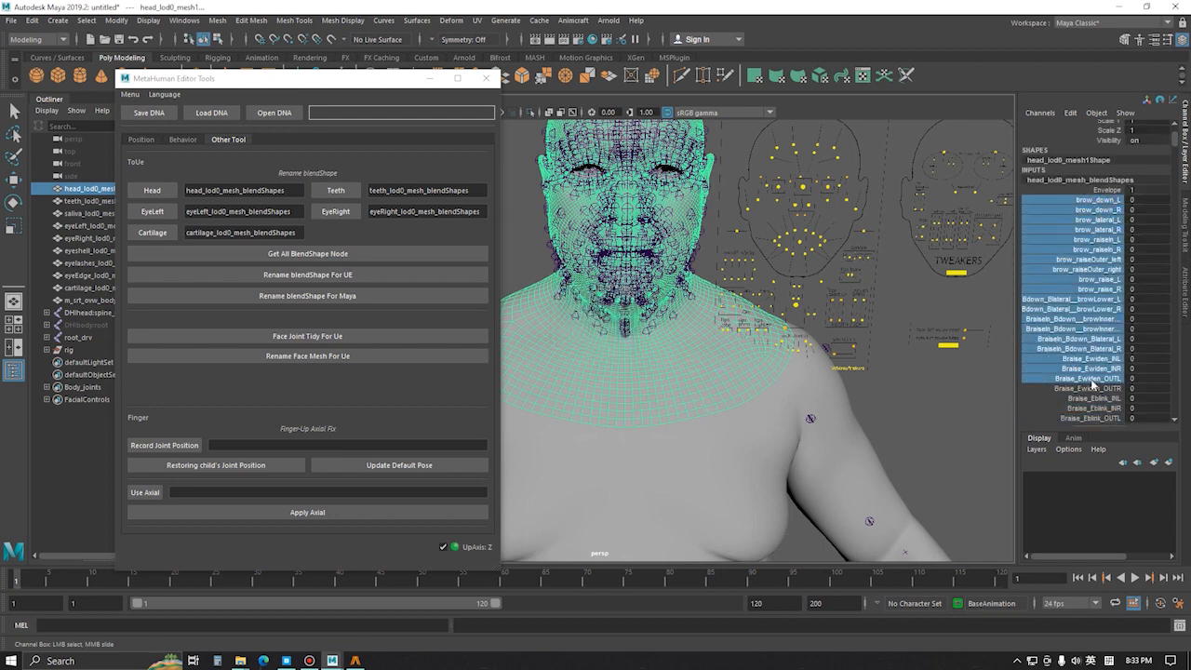
{"action": "left_click", "coordinate": [1099, 279]}
{"action": "middle_click_drag", "start_coordinate": [646, 333], "coordinate": [672, 302], "text": "alt"}
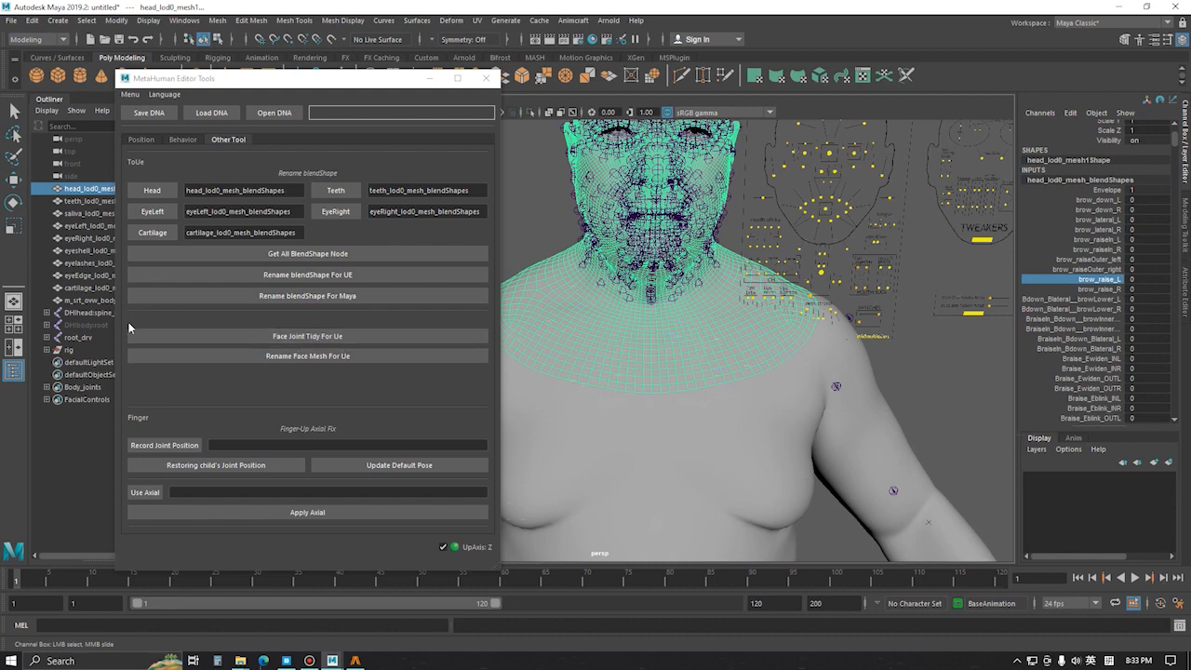
Select the DHIhead:spine_04 joint and tidy the face joint hierarchy for UE.
{"action": "left_click_drag", "start_coordinate": [202, 81], "coordinate": [316, 81]}
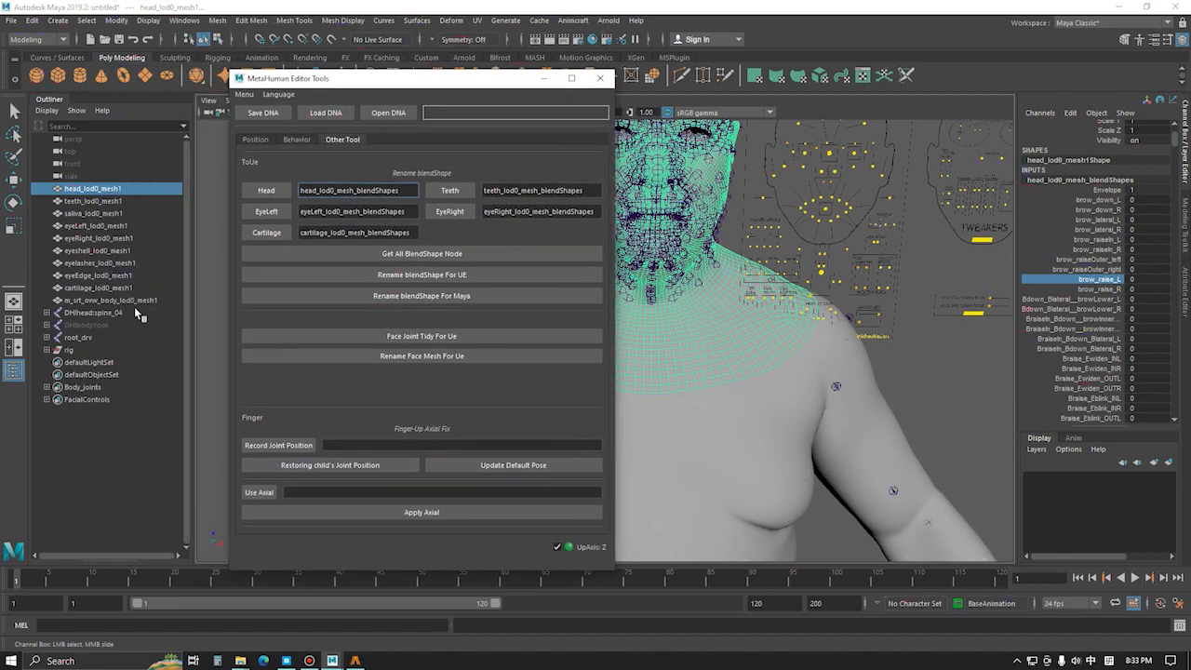
{"action": "left_click", "coordinate": [121, 315]}
{"action": "key", "text": "w"}
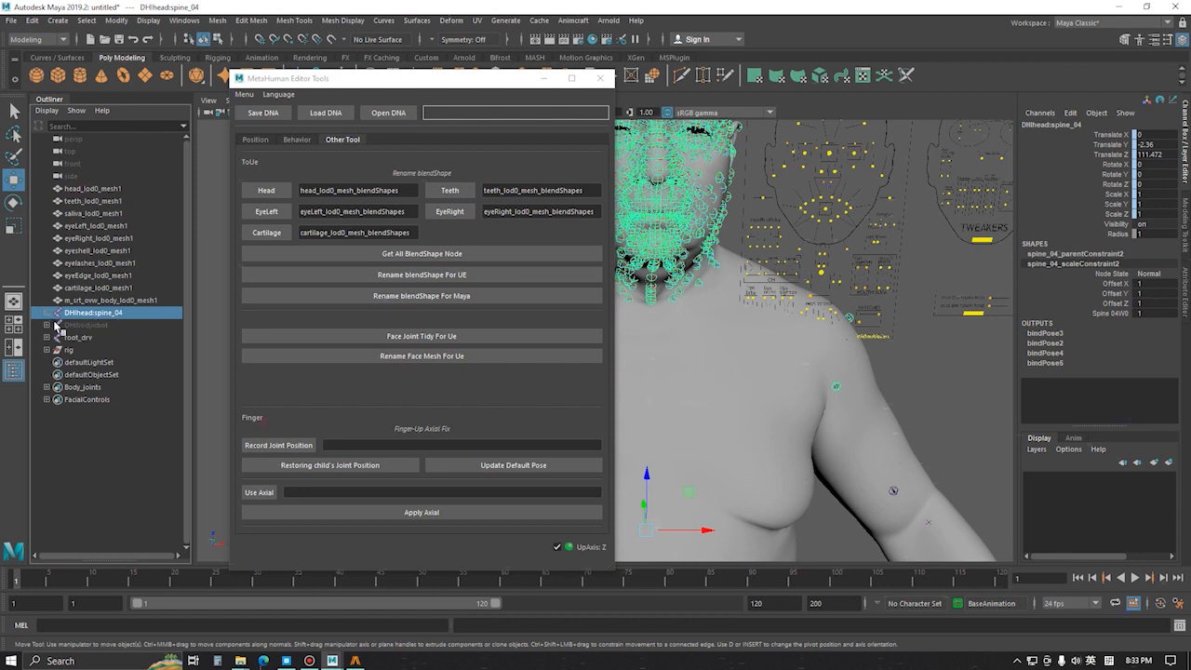
{"action": "left_click", "coordinate": [47, 314], "text": "shift"}
{"action": "left_click", "coordinate": [56, 314]}
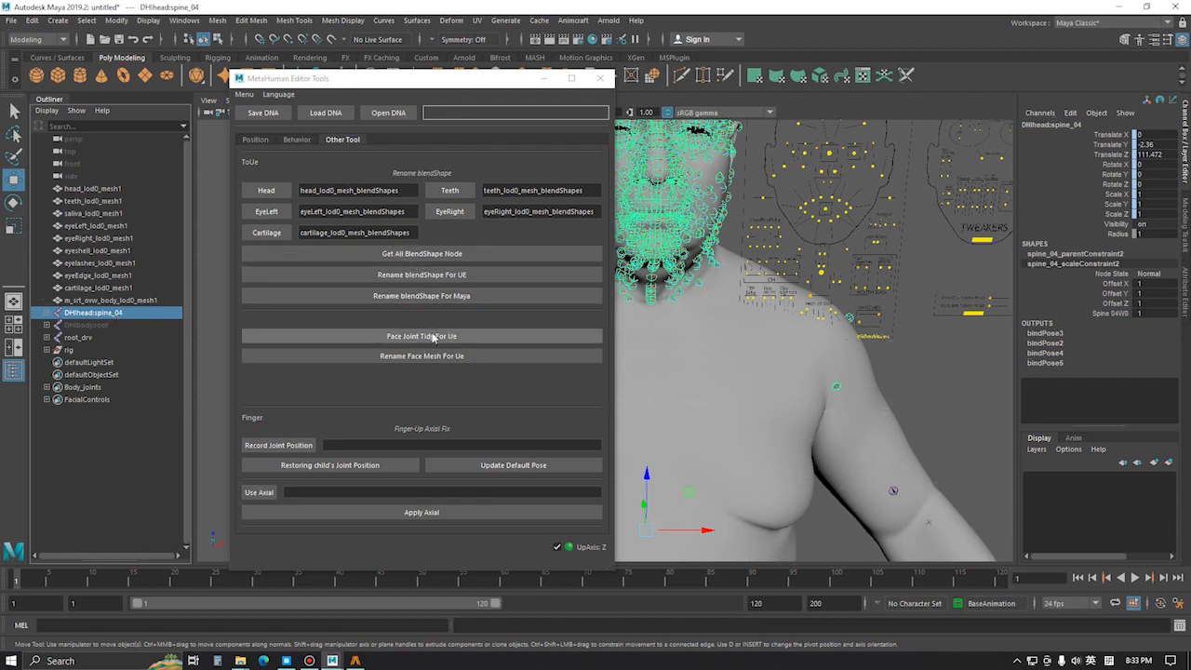
{"action": "left_click", "coordinate": [491, 341]}
{"action": "left_click", "coordinate": [162, 395]}
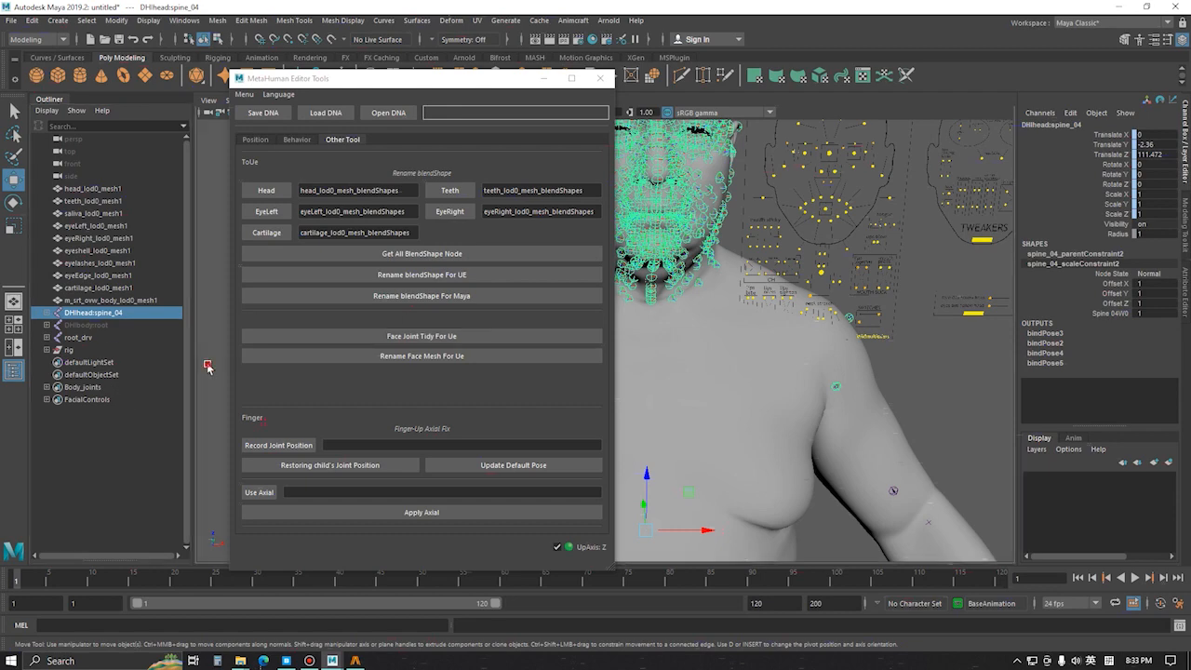
{"action": "left_click", "coordinate": [446, 337]}
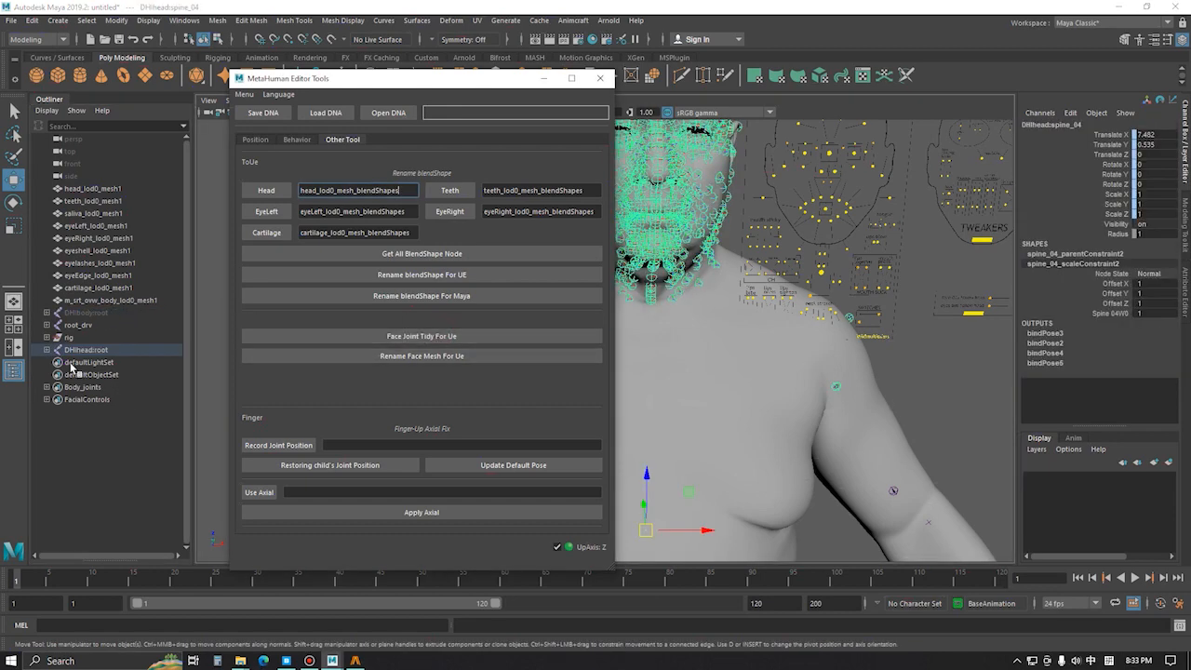
Examine the DHIhead:root hierarchy down to spine_04, highlighting the joints from root to spine_03.
{"action": "left_click", "coordinate": [47, 351]}
{"action": "left_click", "coordinate": [54, 363]}
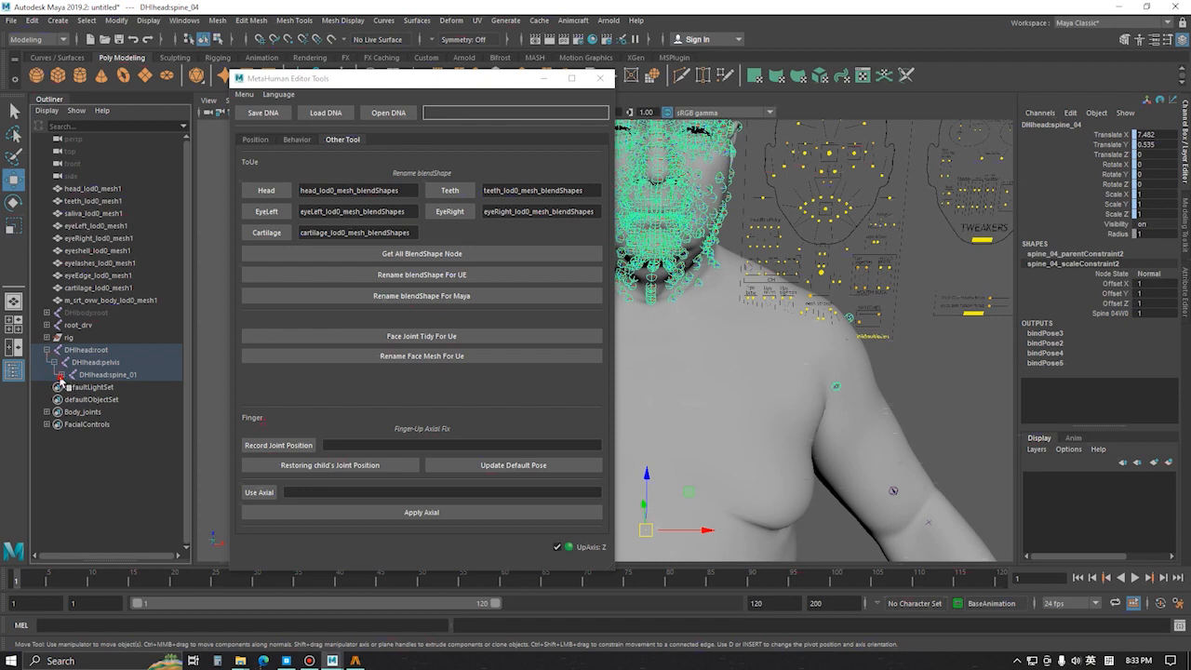
{"action": "left_click", "coordinate": [62, 374]}
{"action": "left_click", "coordinate": [69, 387]}
{"action": "left_click", "coordinate": [76, 400]}
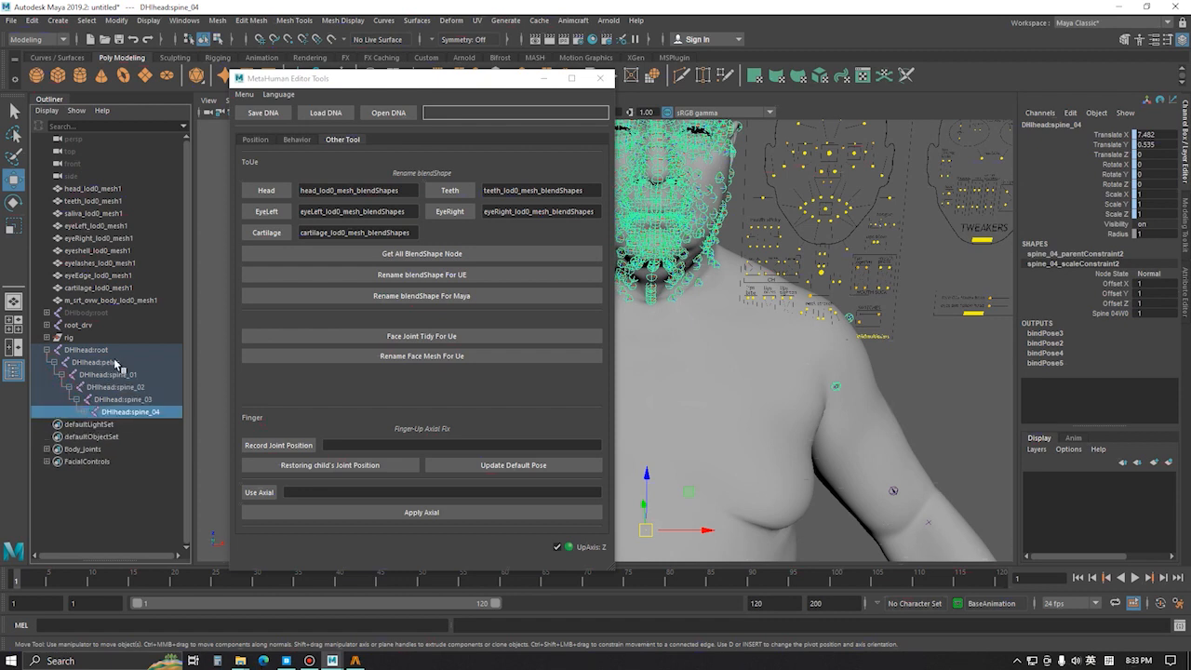
{"action": "left_click_drag", "start_coordinate": [113, 350], "coordinate": [151, 399]}
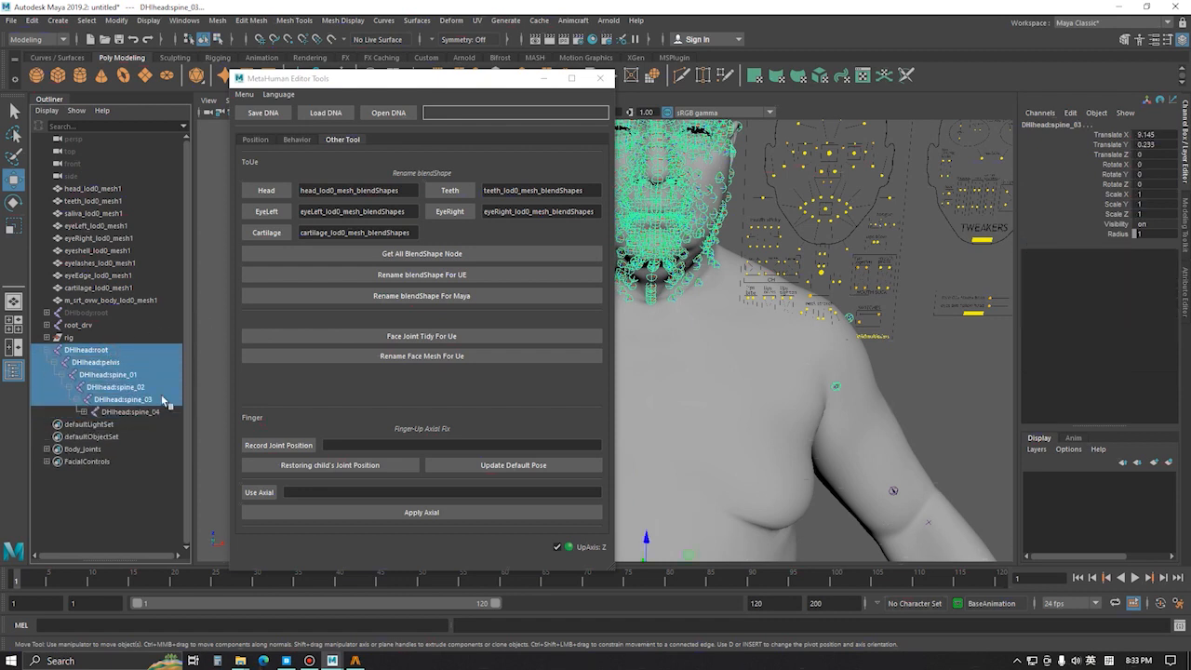
{"action": "left_click", "coordinate": [46, 351]}
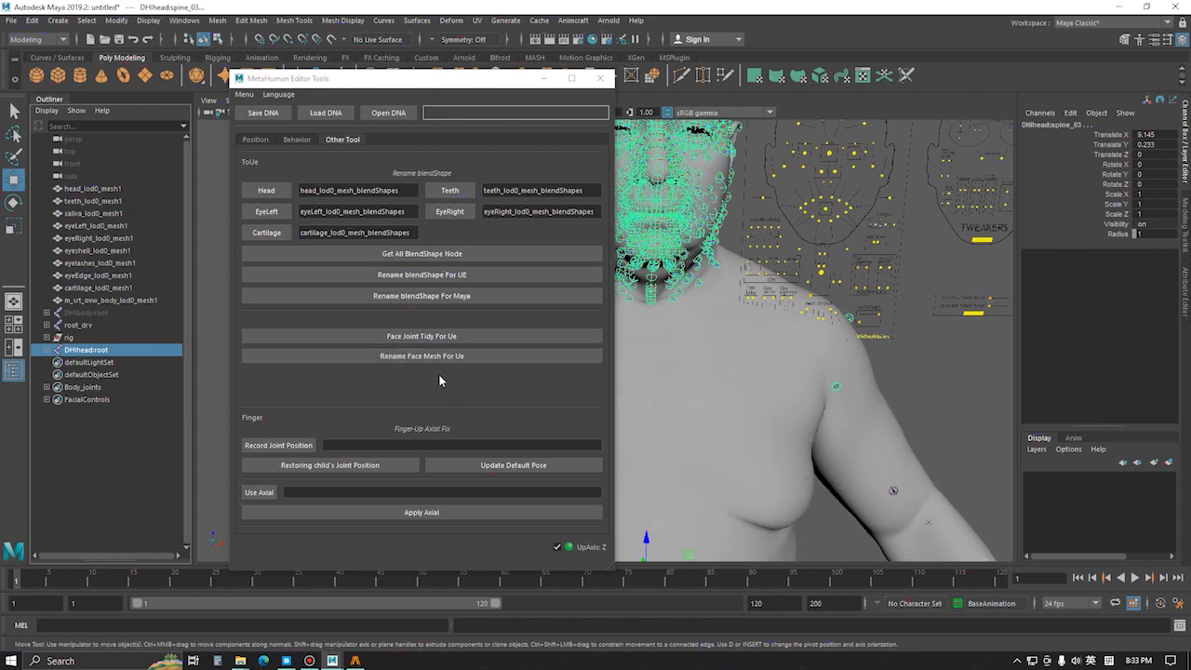
Select all meshes from head_lod0_mesh1 to m_srt_ovw_body_lod0_mesh1 and return to the Position tools.
{"action": "left_click_drag", "start_coordinate": [112, 189], "coordinate": [141, 300]}
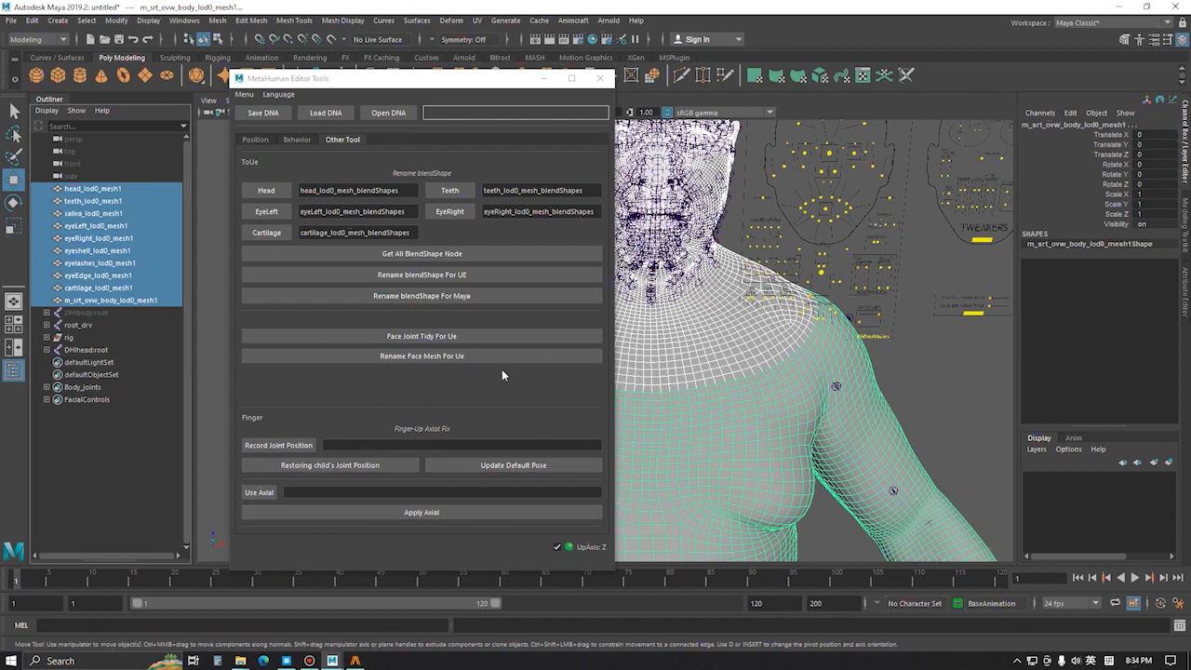
{"action": "left_click", "coordinate": [265, 139]}
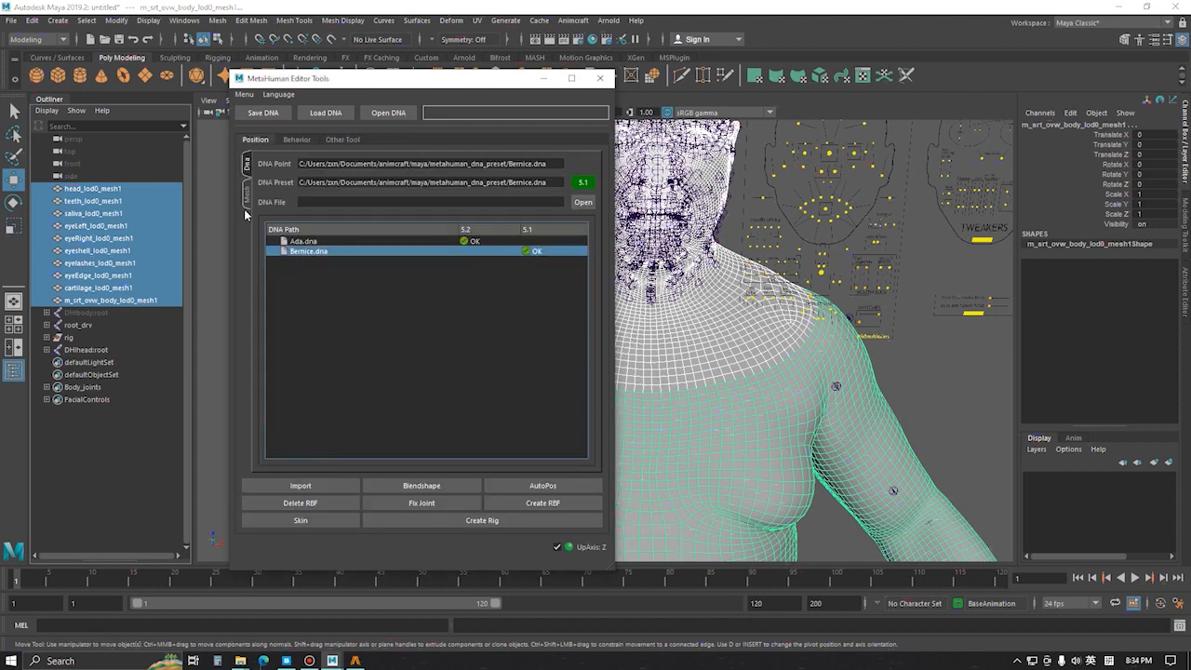